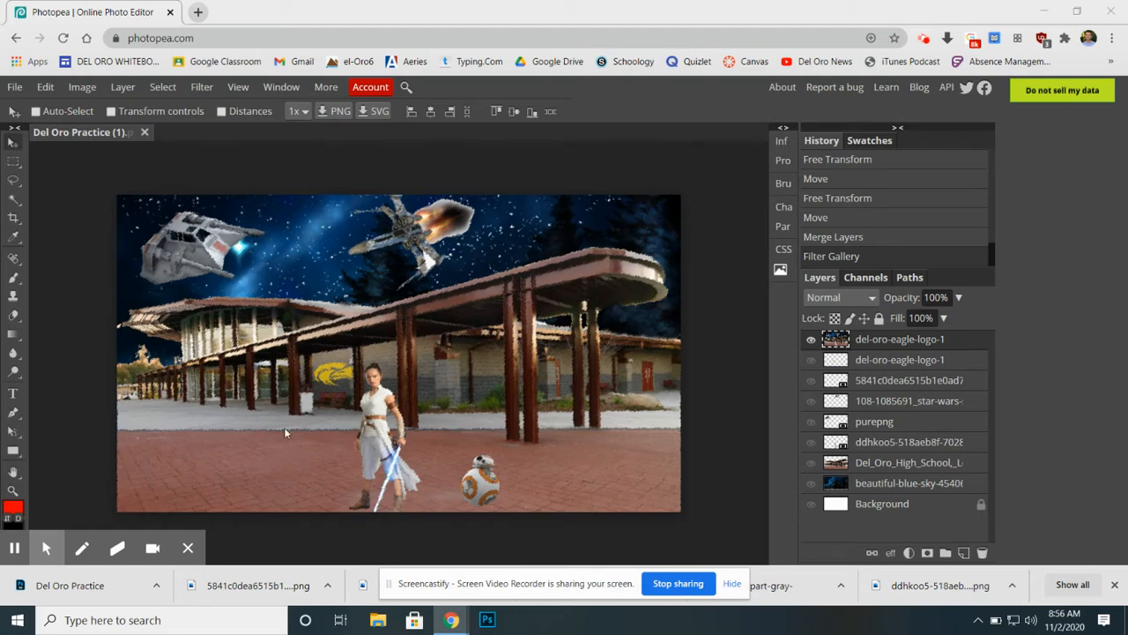
# Step: Add the text "Del Oro High School" in a text box over the lower-left brick area, and shift it slightly right
pyautogui.click(13, 394)
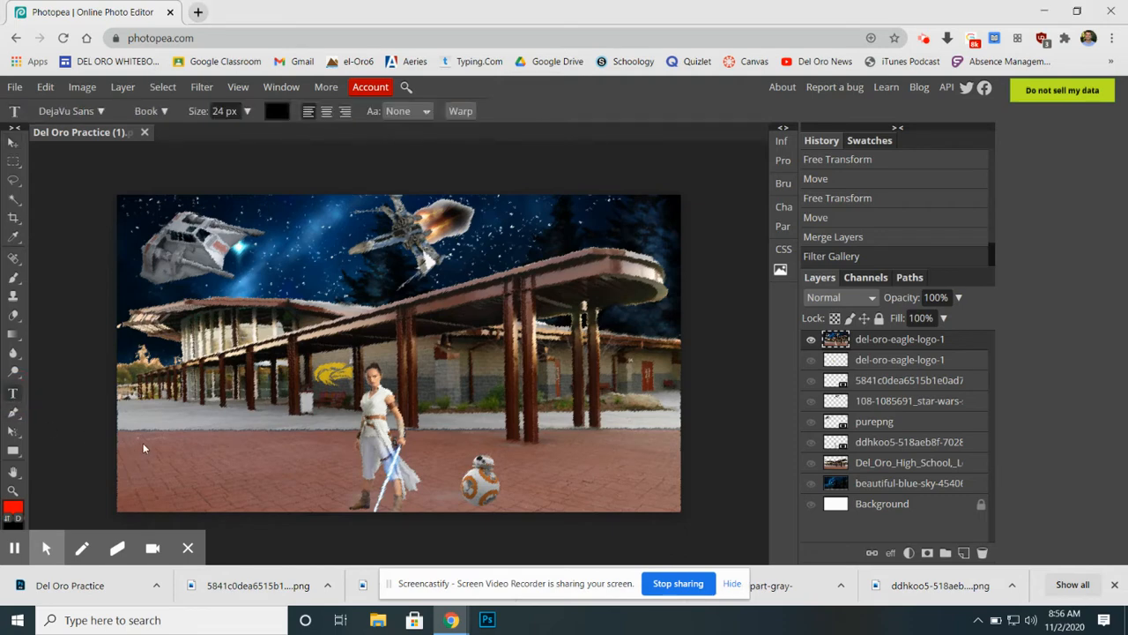
pyautogui.moveTo(125, 423); pyautogui.dragTo(341, 499)
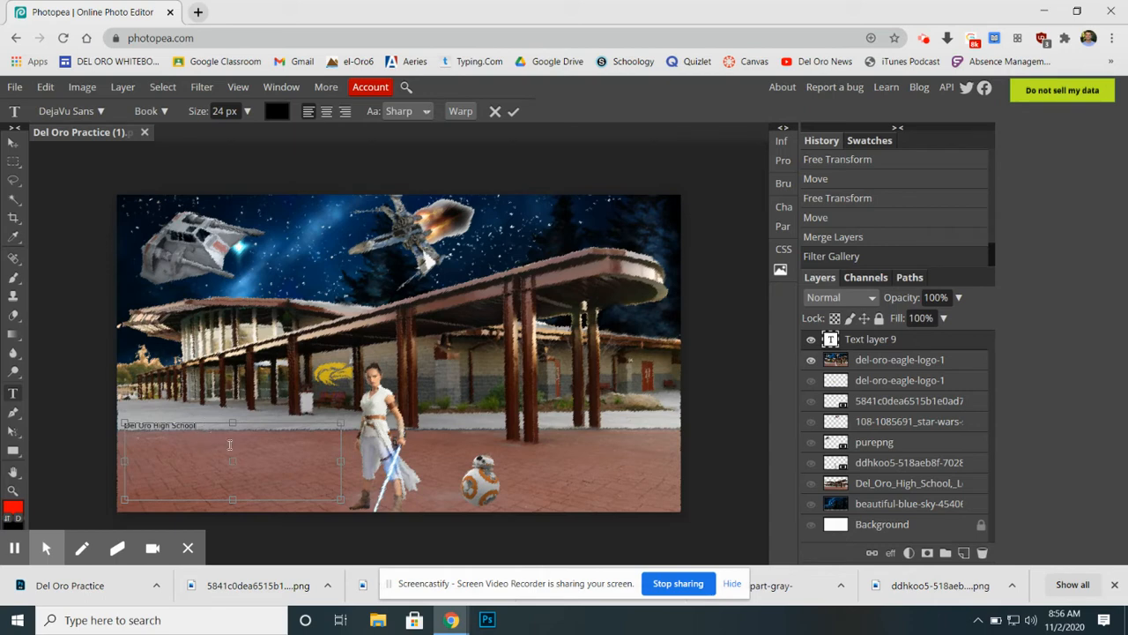
pyautogui.click(11, 146)
pyautogui.moveTo(162, 428); pyautogui.dragTo(203, 427)
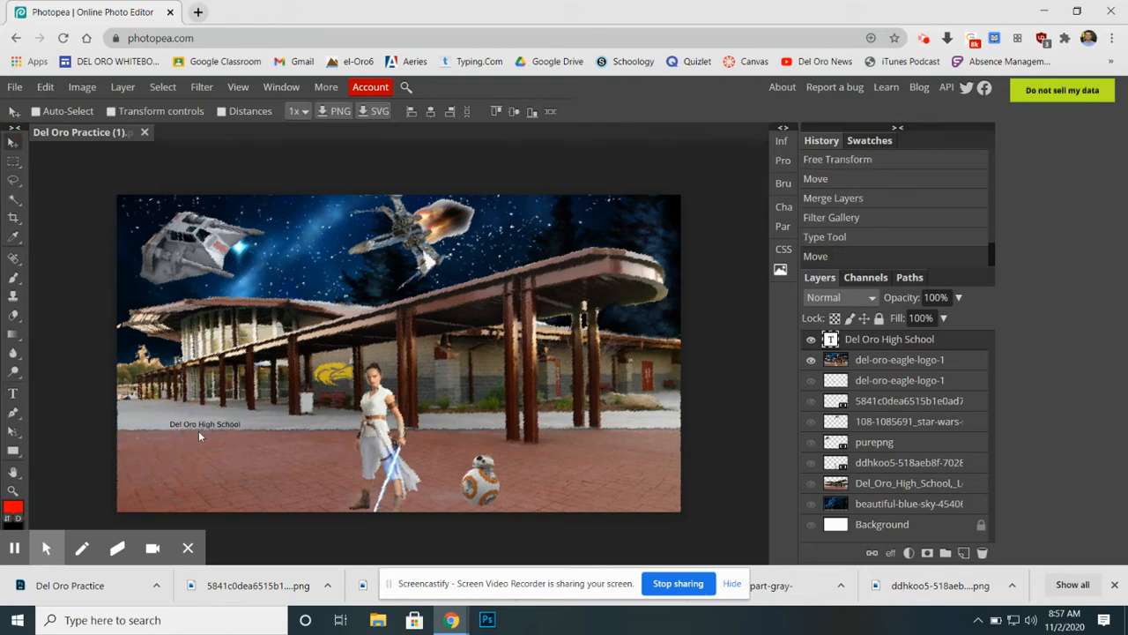
# Step: Scale the "Del Oro High School" text to about 250% and move it down onto the brick area
pyautogui.press('ctrl')
pyautogui.hotkey('ctrl', 't')
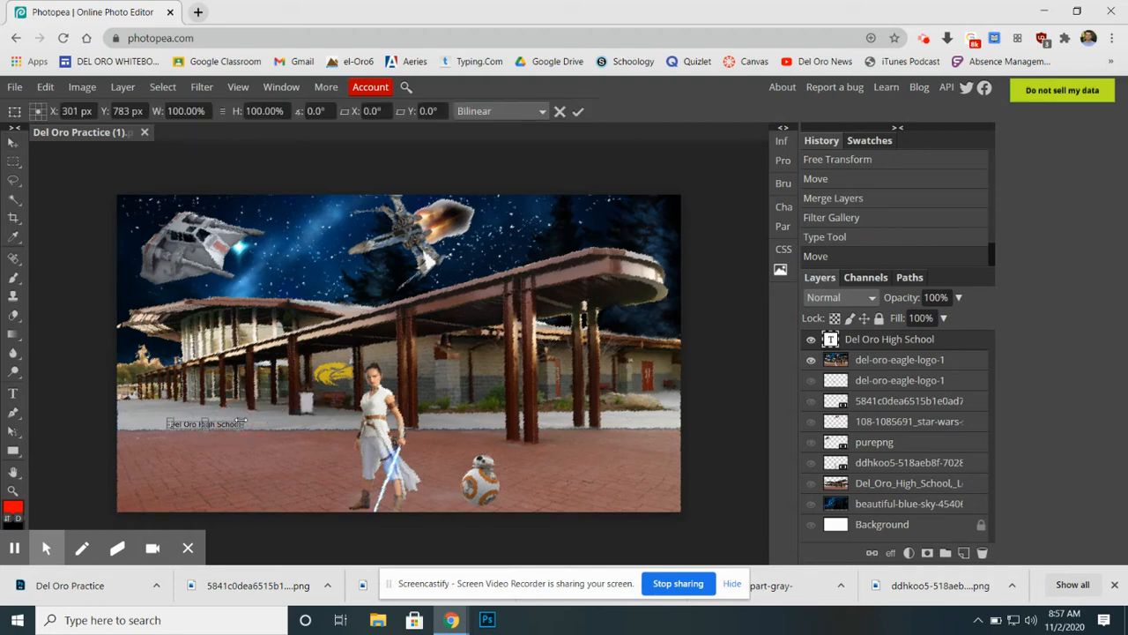
pyautogui.moveTo(245, 420); pyautogui.dragTo(345, 380)
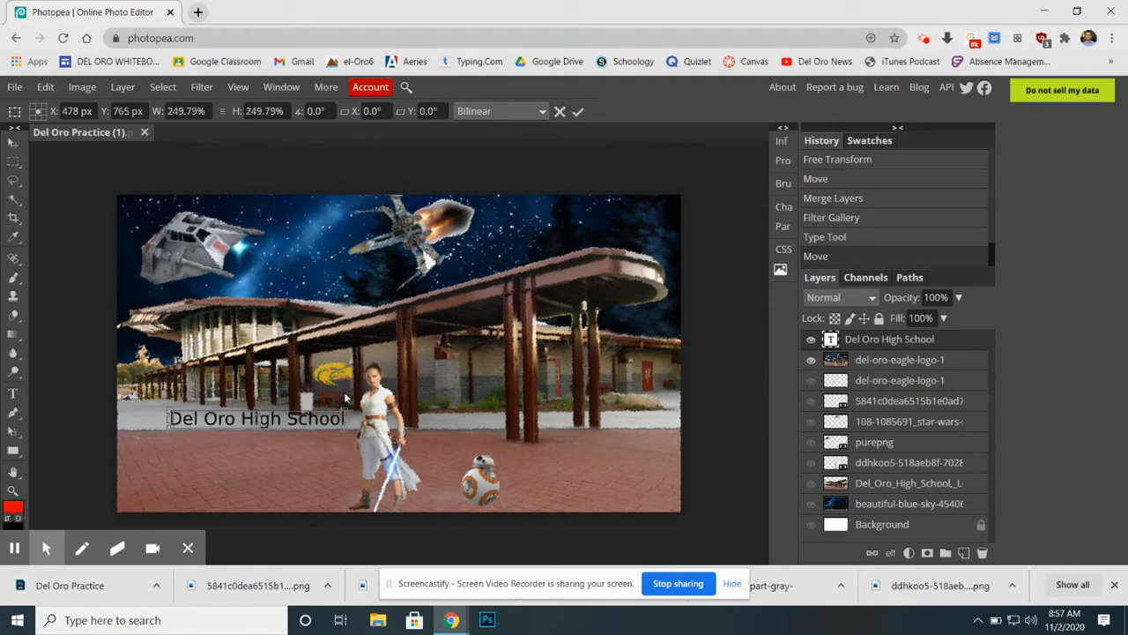
pyautogui.press('Return')
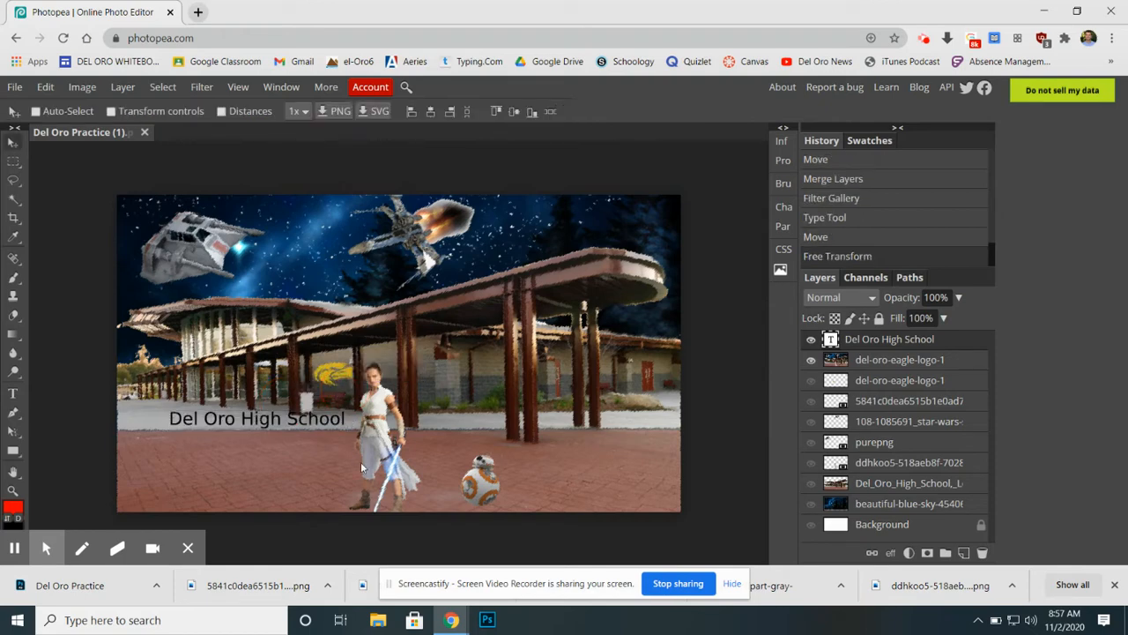
pyautogui.moveTo(282, 426); pyautogui.dragTo(255, 463)
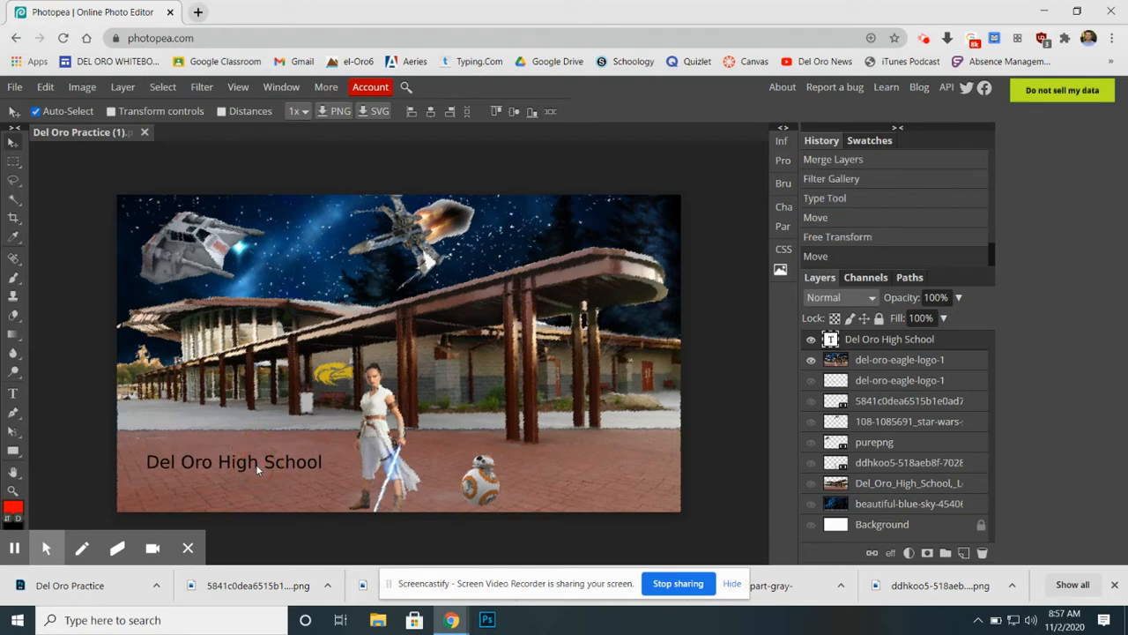
# Step: Enlarge the text a little further with Free Transform and move it into the image's lower-left corner
pyautogui.hotkey('ctrl', 't')
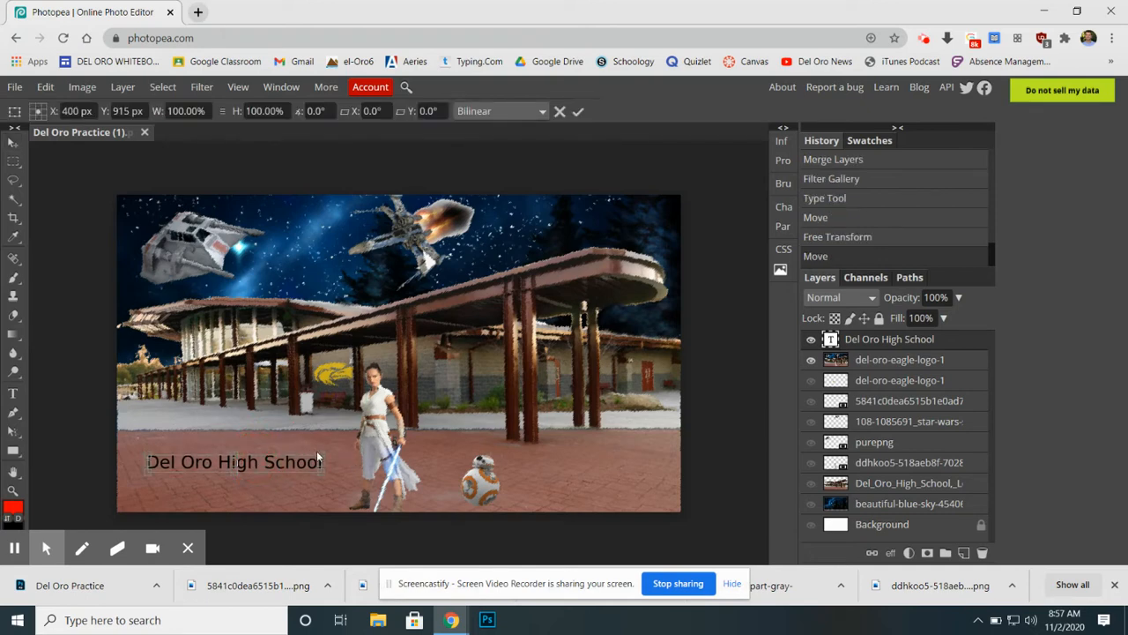
pyautogui.moveTo(326, 452); pyautogui.dragTo(365, 437)
pyautogui.press('Return')
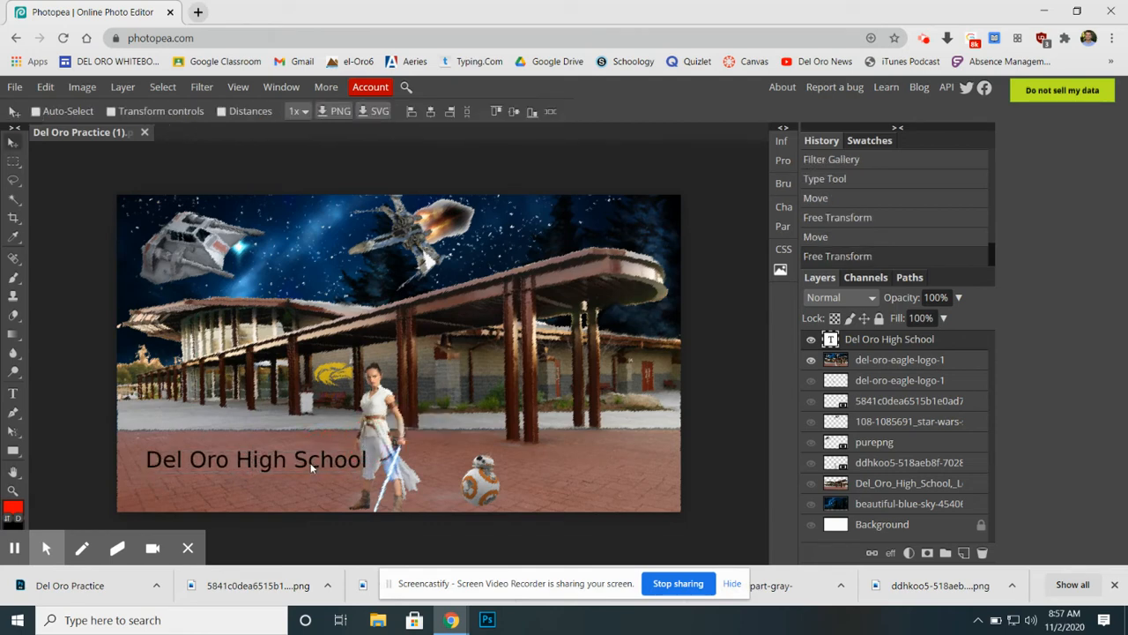
pyautogui.moveTo(313, 463); pyautogui.dragTo(290, 479)
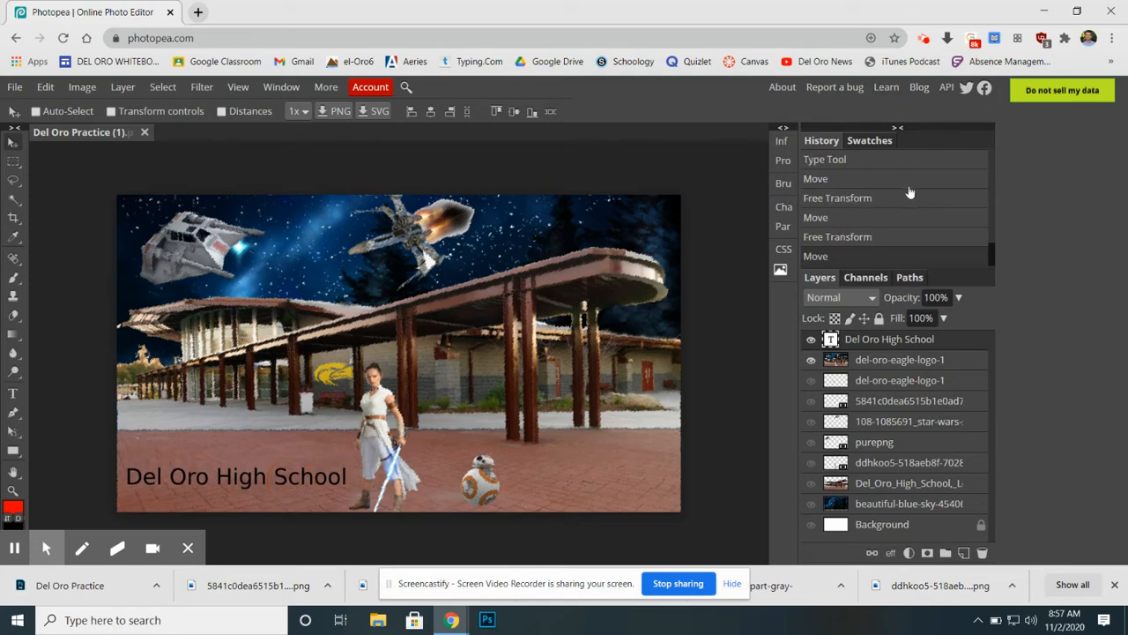
# Step: Change the font of the "Del Oro High School" text to Destroy in the character settings
pyautogui.click(785, 208)
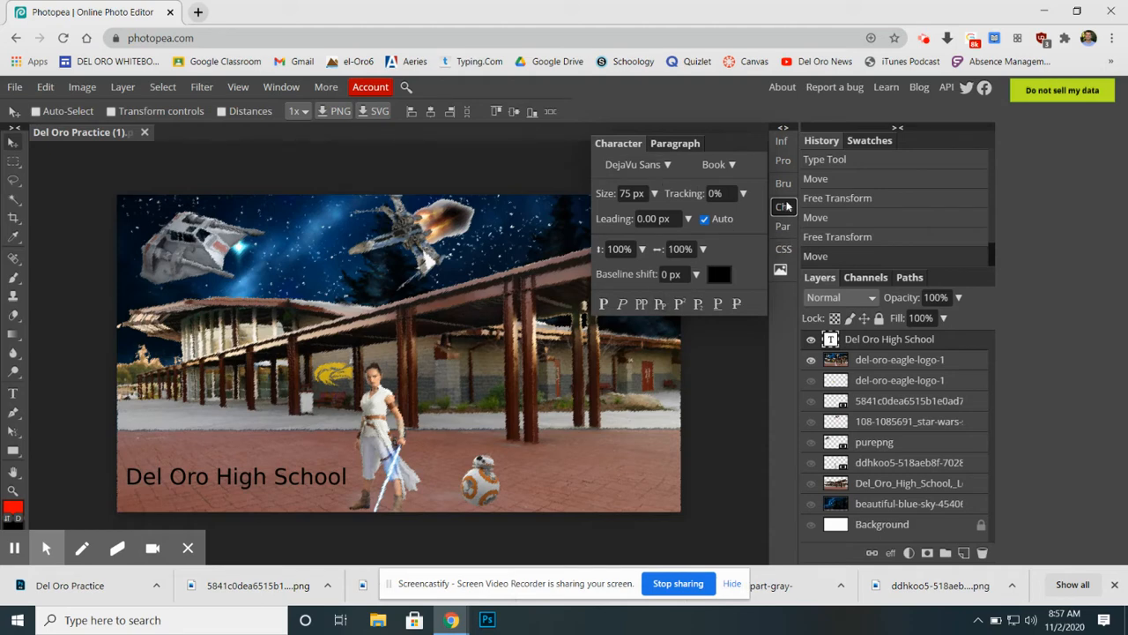
pyautogui.click(663, 143)
pyautogui.click(627, 145)
pyautogui.click(667, 145)
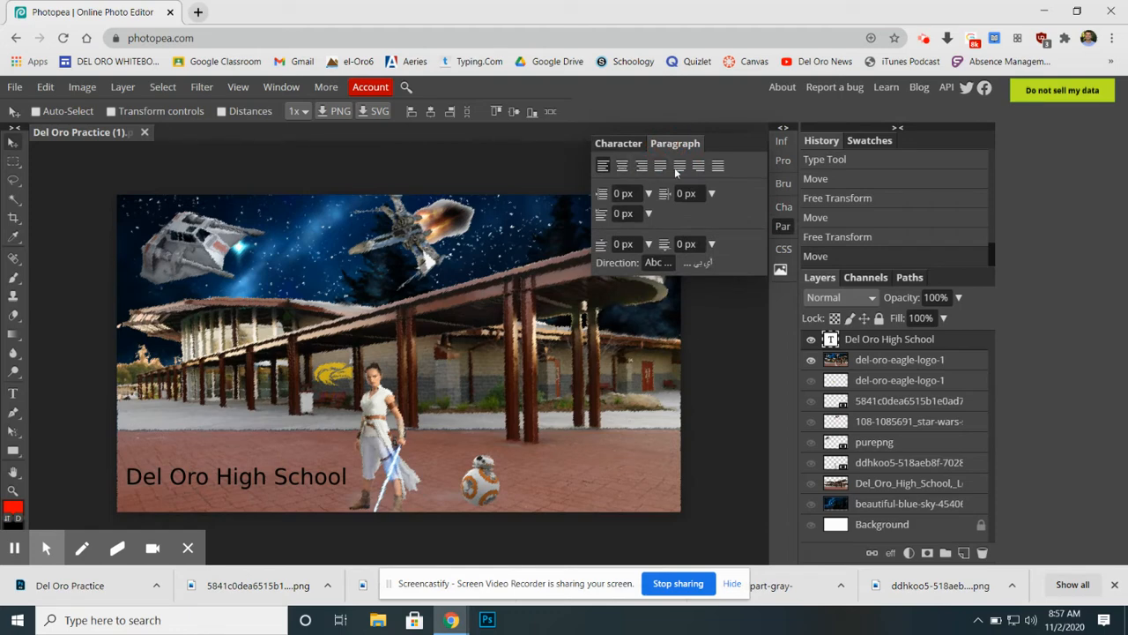
pyautogui.click(633, 146)
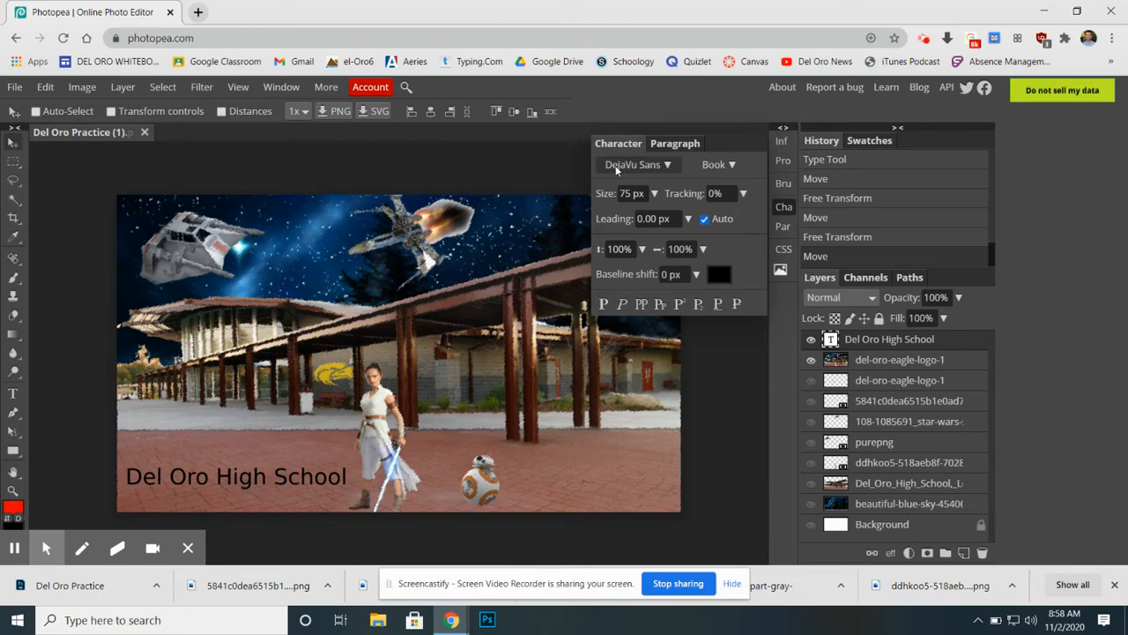
pyautogui.click(669, 165)
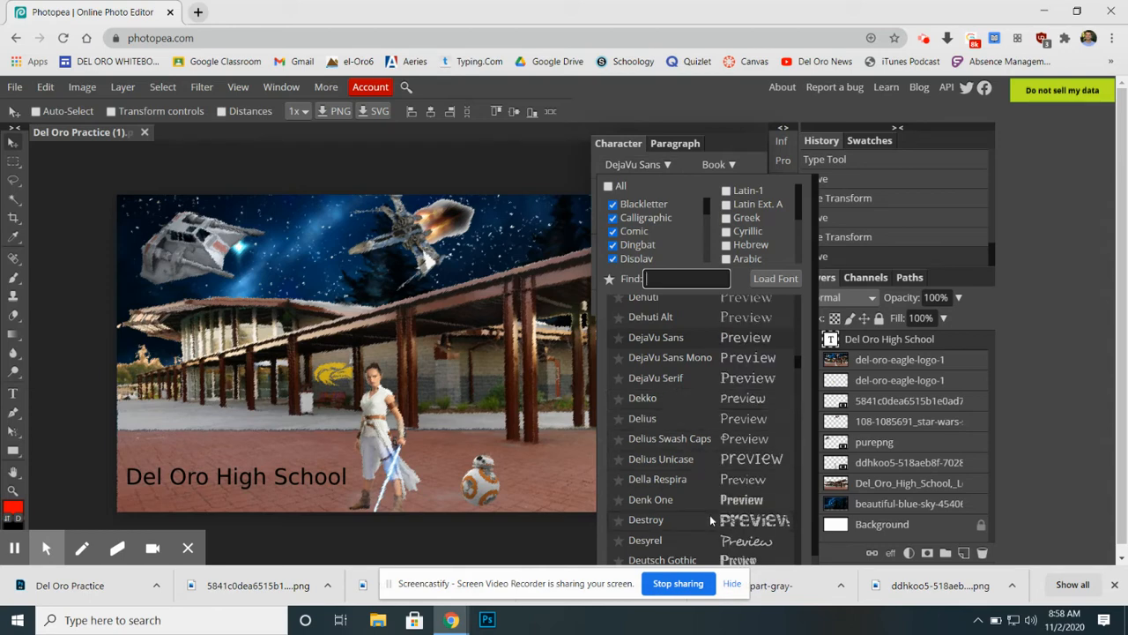
pyautogui.scroll(-3, 719, 502)
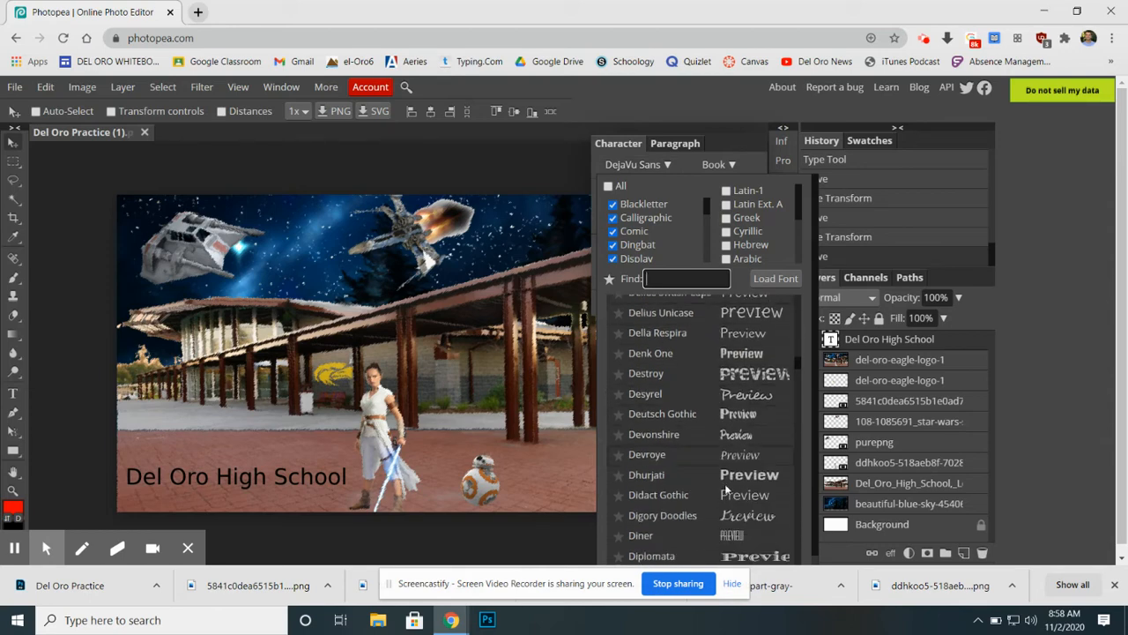
pyautogui.scroll(1, 731, 468)
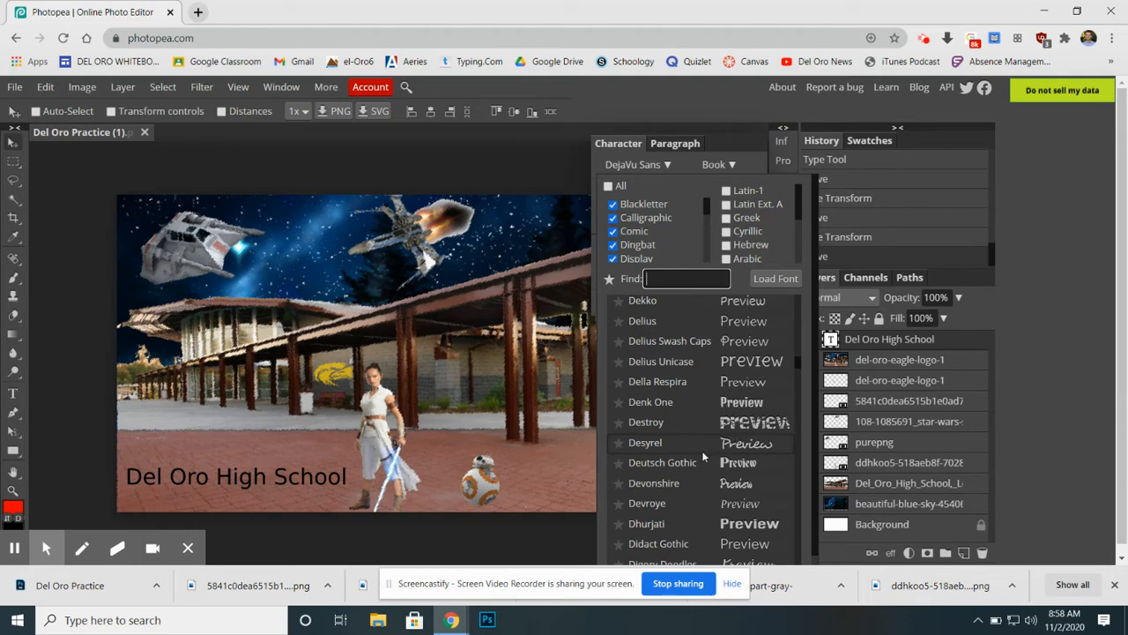
pyautogui.click(749, 422)
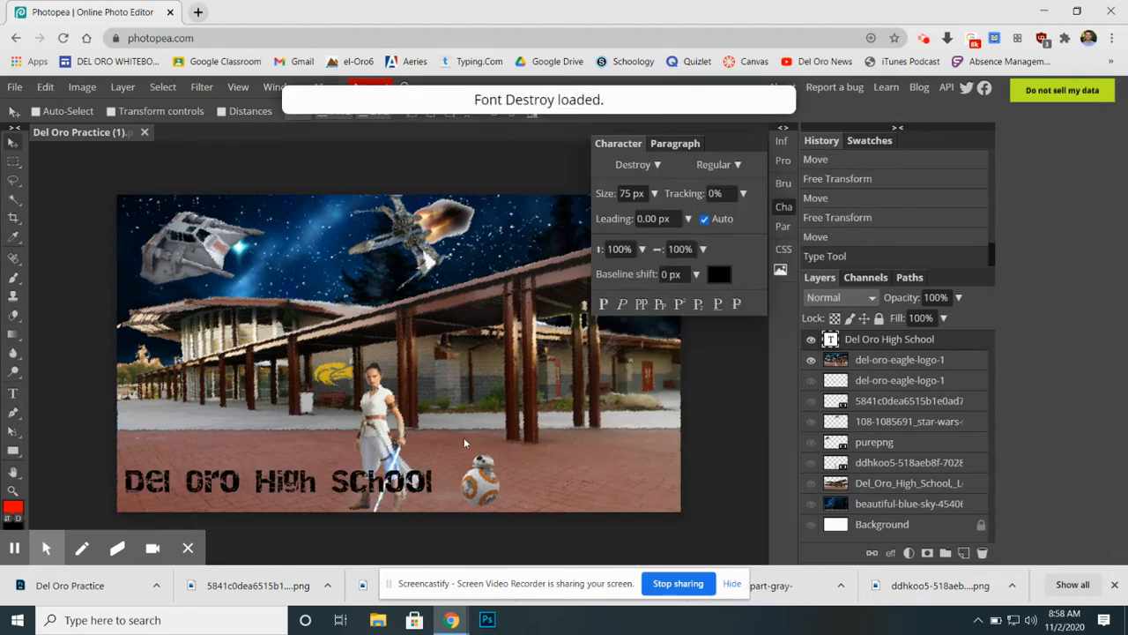
# Step: Break the text into two lines before "High" and position it in the image's lower-left corner on the bricks
pyautogui.moveTo(408, 487); pyautogui.dragTo(417, 451)
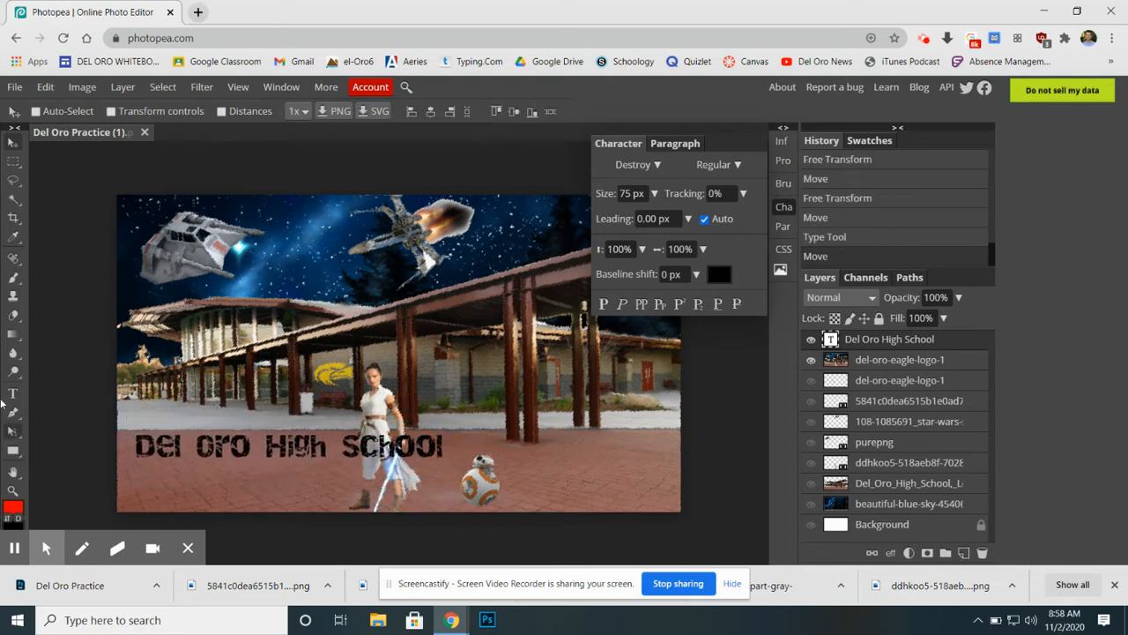
pyautogui.click(14, 394)
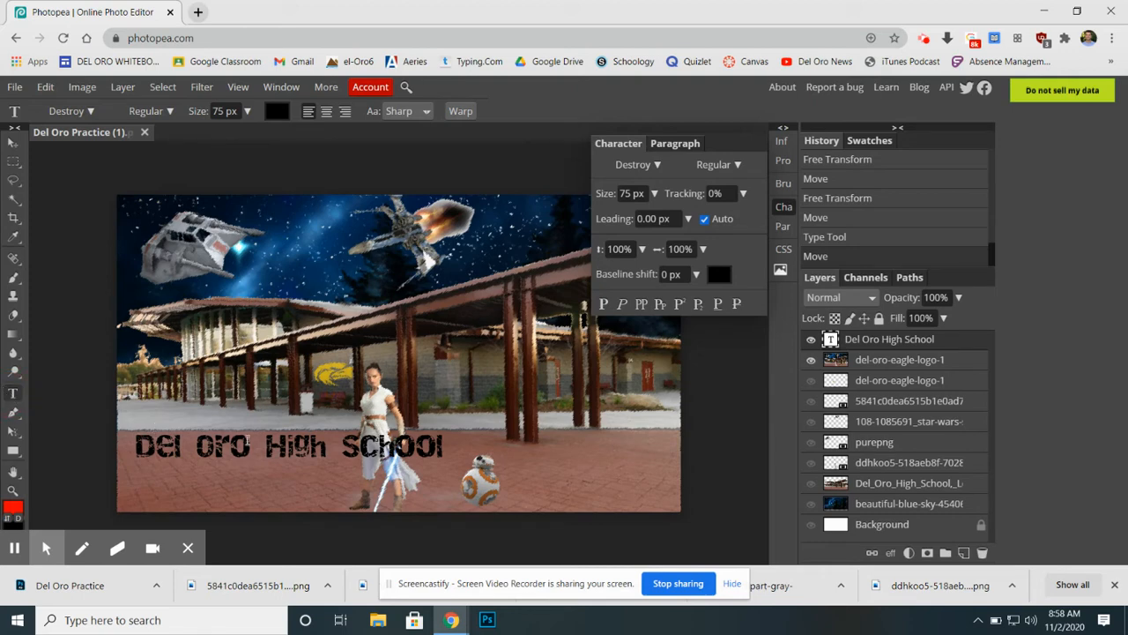
pyautogui.click(11, 144)
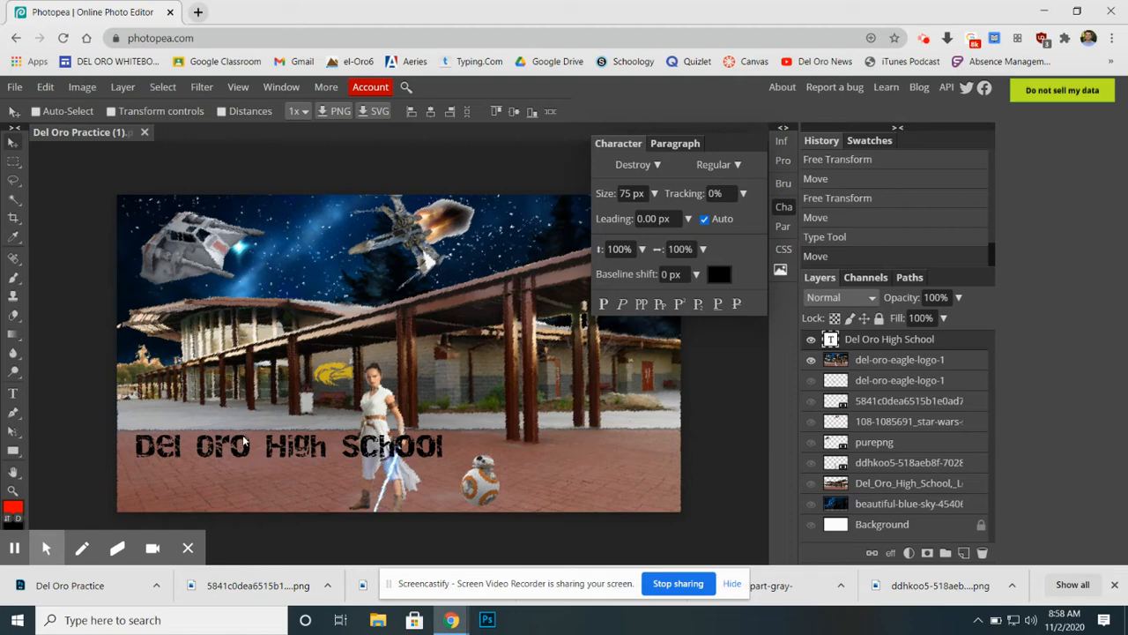
pyautogui.moveTo(245, 447)
pyautogui.mouseDown()
pyautogui.moveTo(209, 459)
pyautogui.moveTo(271, 438)
pyautogui.moveTo(247, 432)
pyautogui.mouseUp()
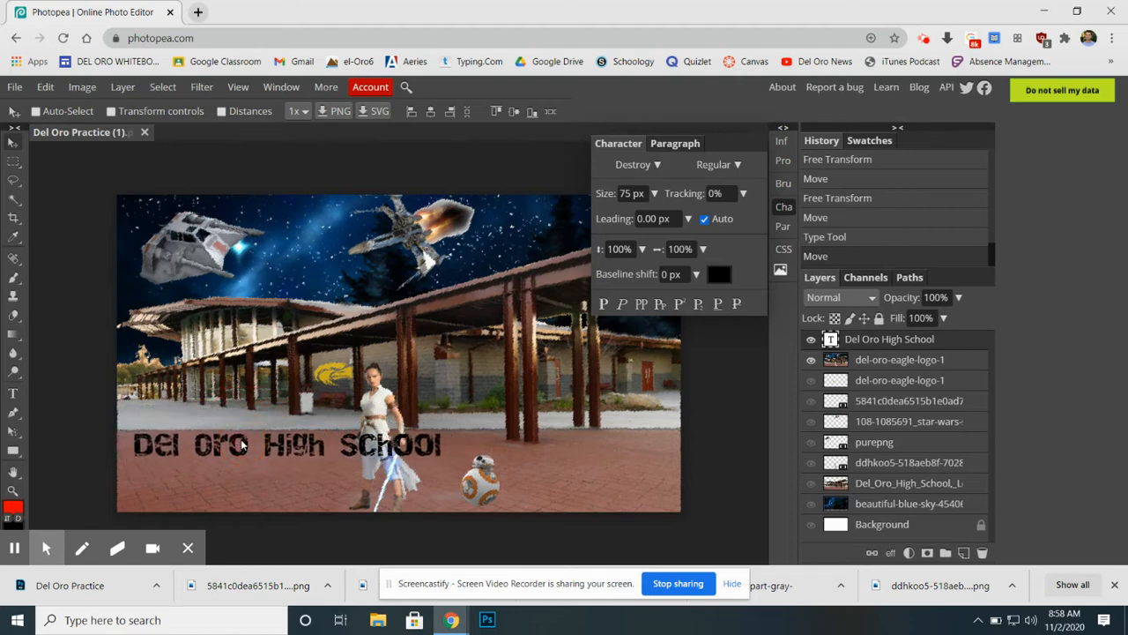
pyautogui.click(15, 397)
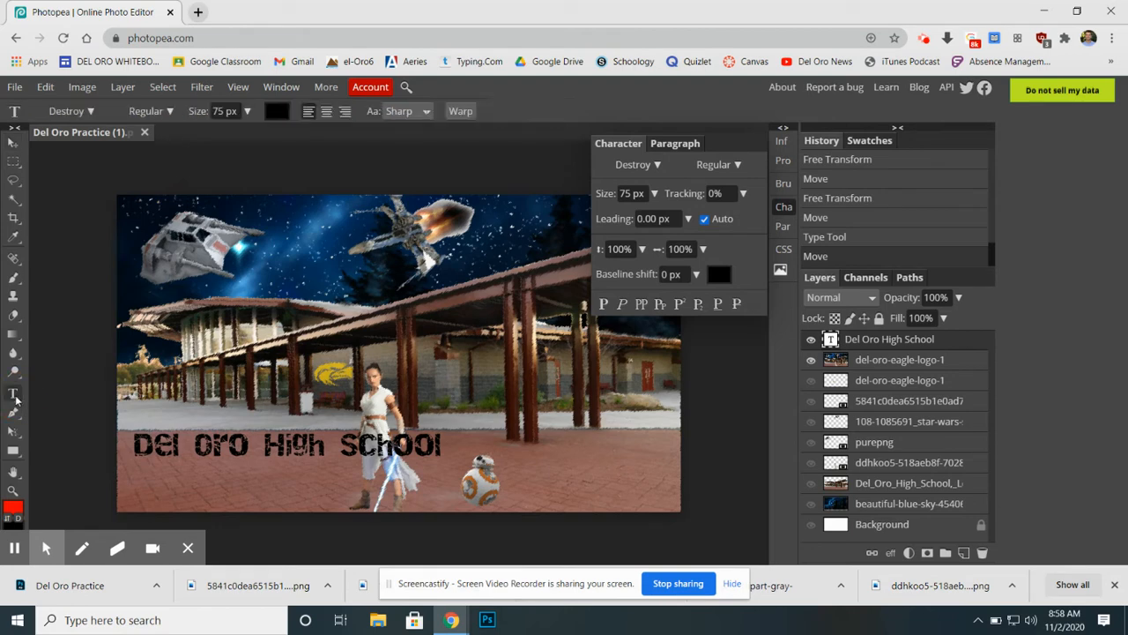
pyautogui.click(266, 446)
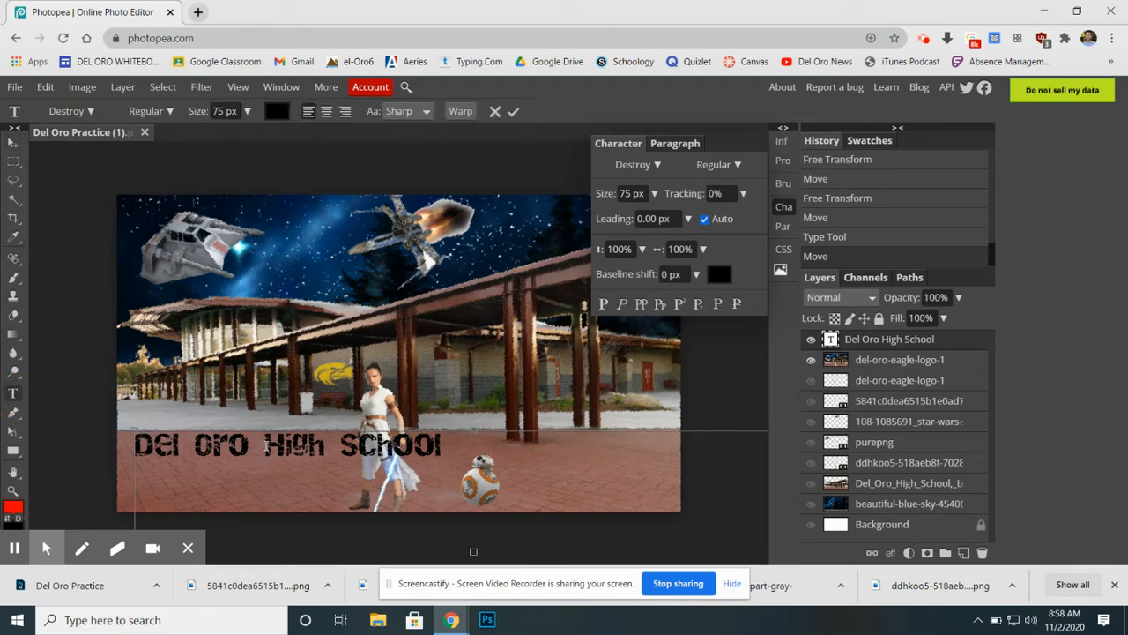
pyautogui.press('Return')
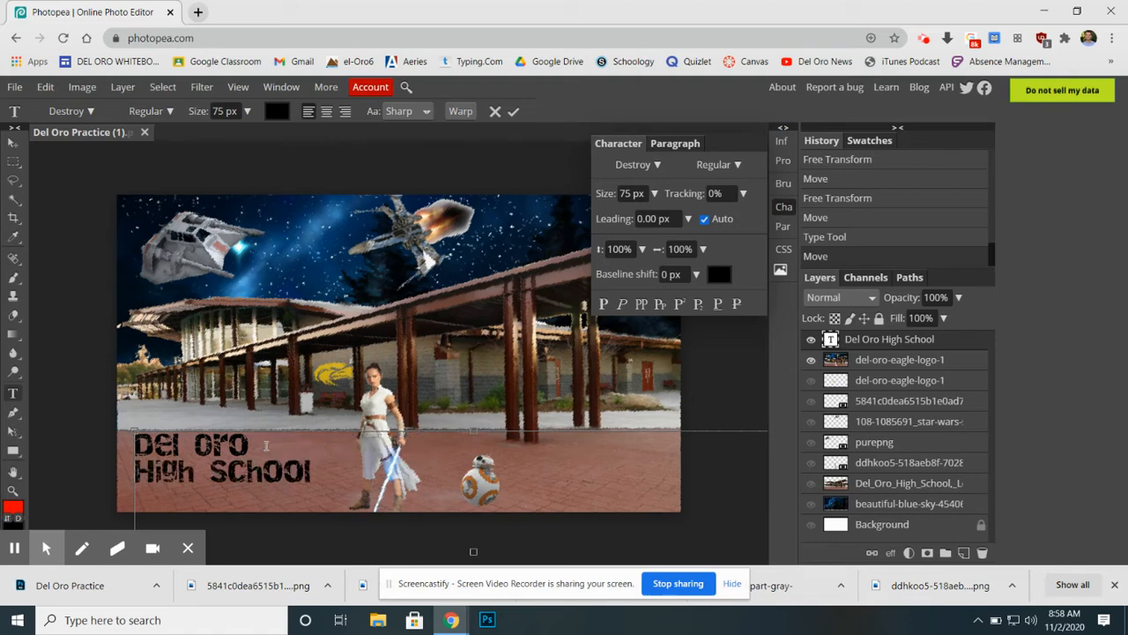
pyautogui.click(13, 141)
pyautogui.moveTo(210, 451); pyautogui.dragTo(225, 482)
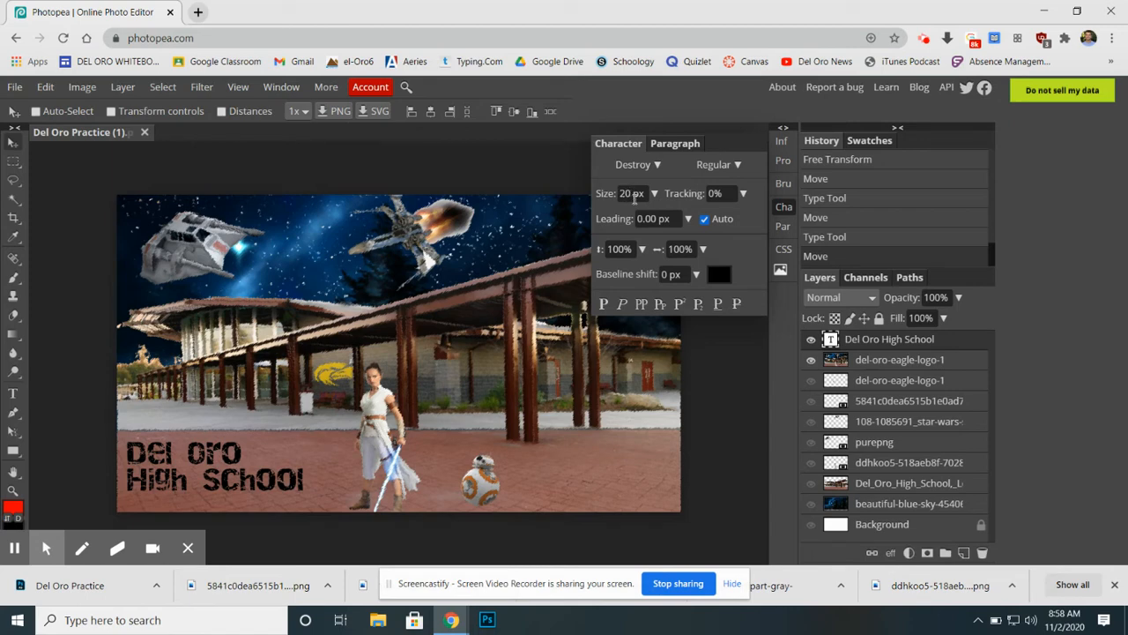
# Step: Make the "Del Oro High School" text bold and open its text color for editing
pyautogui.click(605, 305)
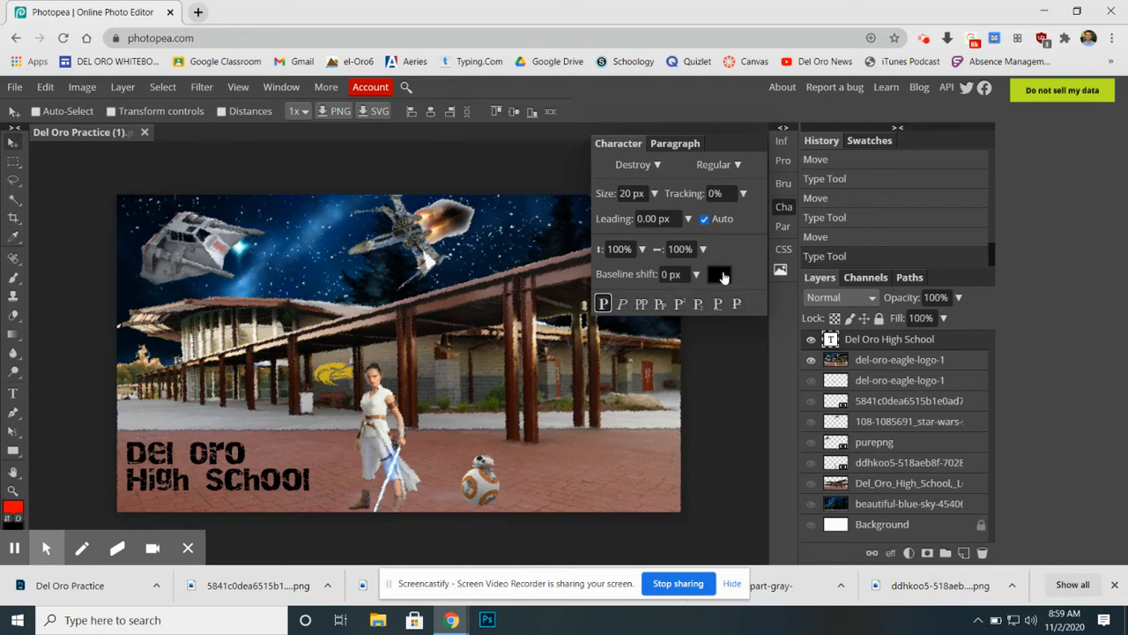
pyautogui.click(720, 277)
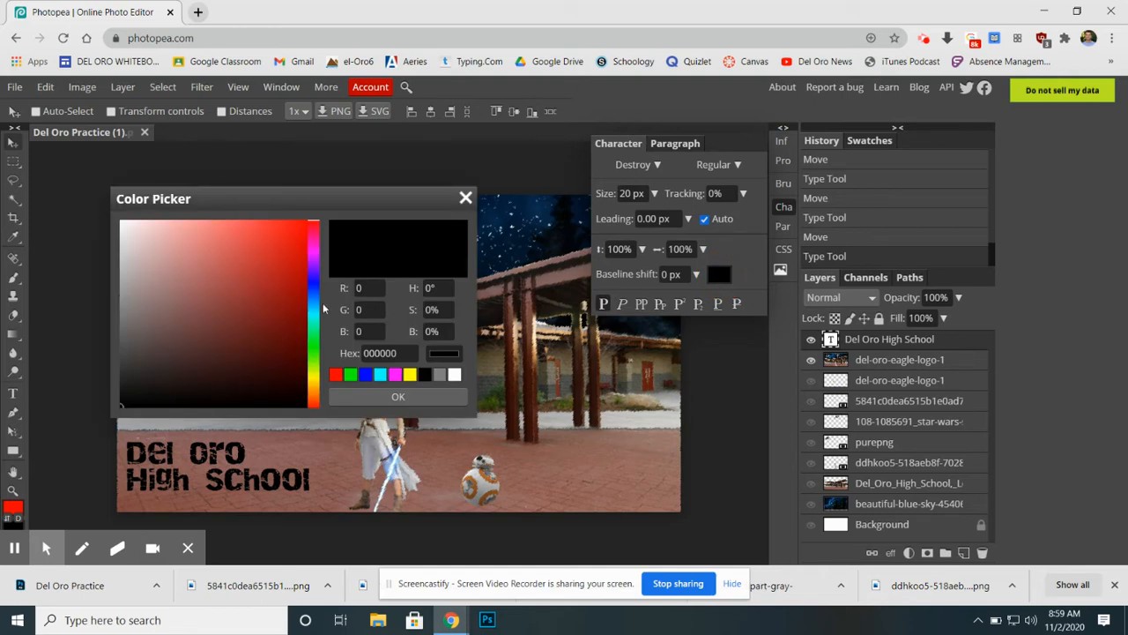
# Step: Try dark red, several colors sampled from the image, and bright green as the text color
pyautogui.click(255, 309)
pyautogui.moveTo(256, 309)
pyautogui.mouseDown()
pyautogui.moveTo(231, 284)
pyautogui.moveTo(203, 292)
pyautogui.moveTo(227, 347)
pyautogui.mouseUp()
pyautogui.click(270, 347)
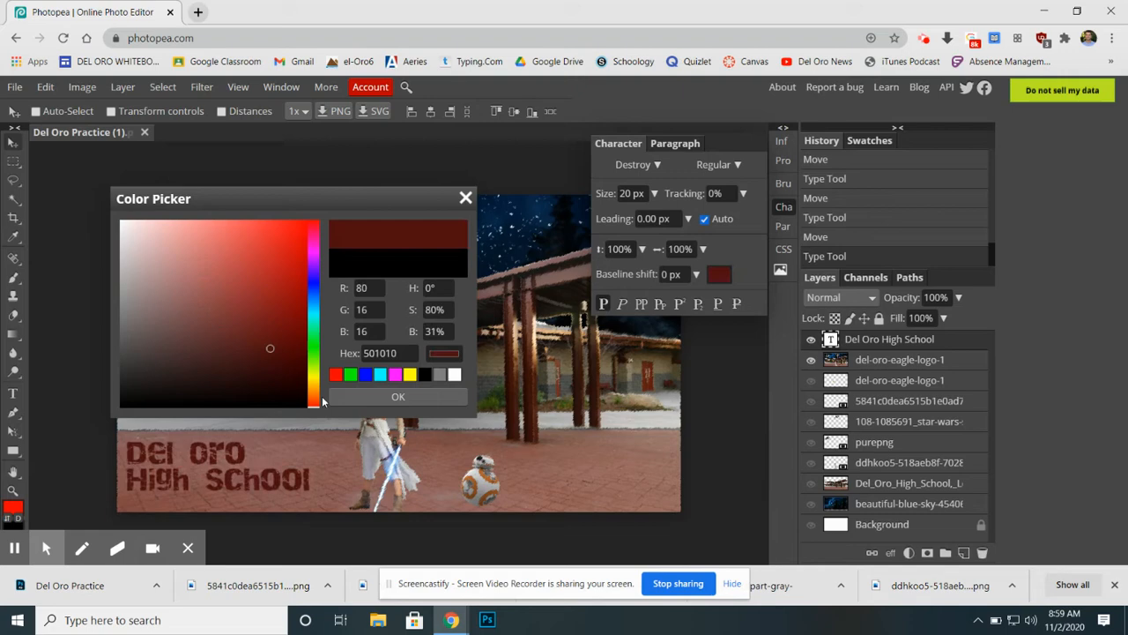
pyautogui.click(373, 451)
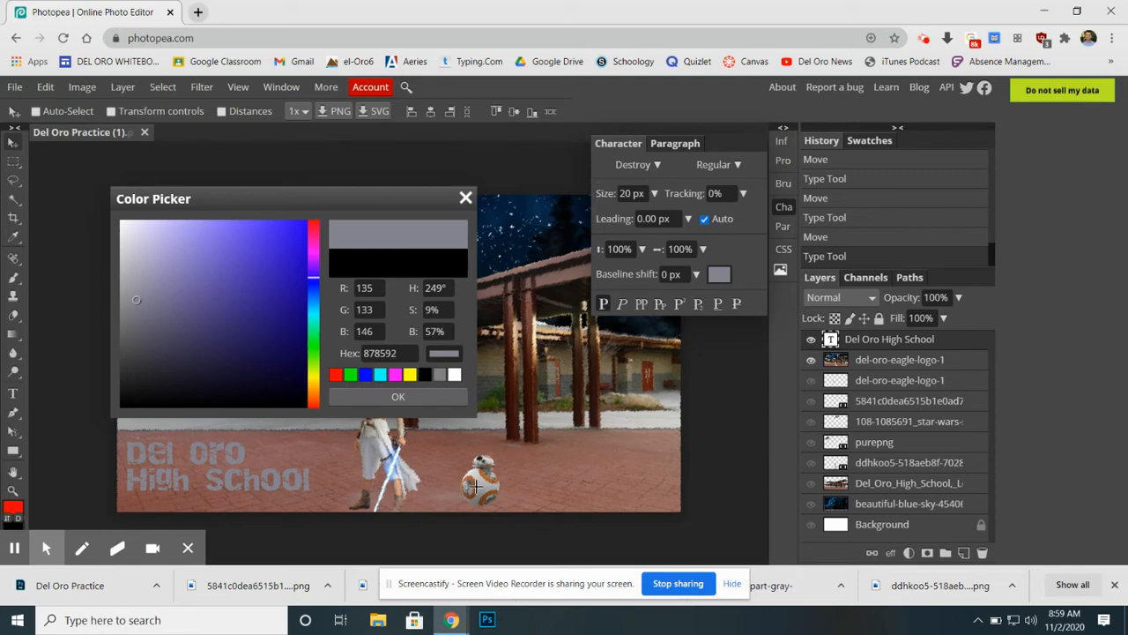
pyautogui.click(474, 486)
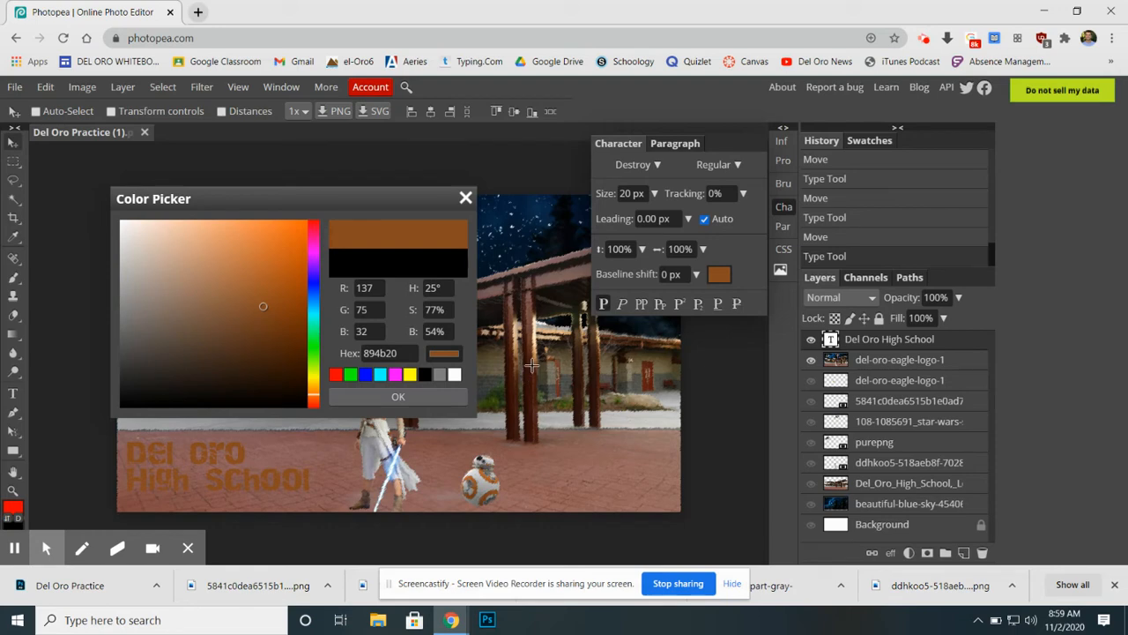
pyautogui.click(531, 367)
pyautogui.click(549, 420)
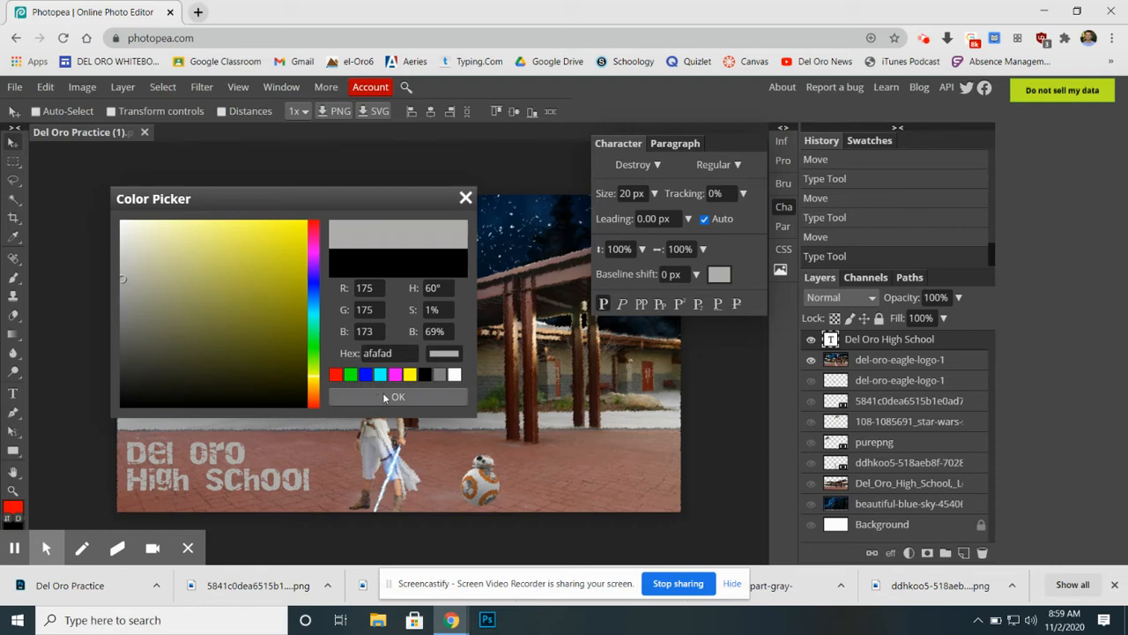
pyautogui.moveTo(314, 289); pyautogui.dragTo(313, 356)
pyautogui.click(293, 259)
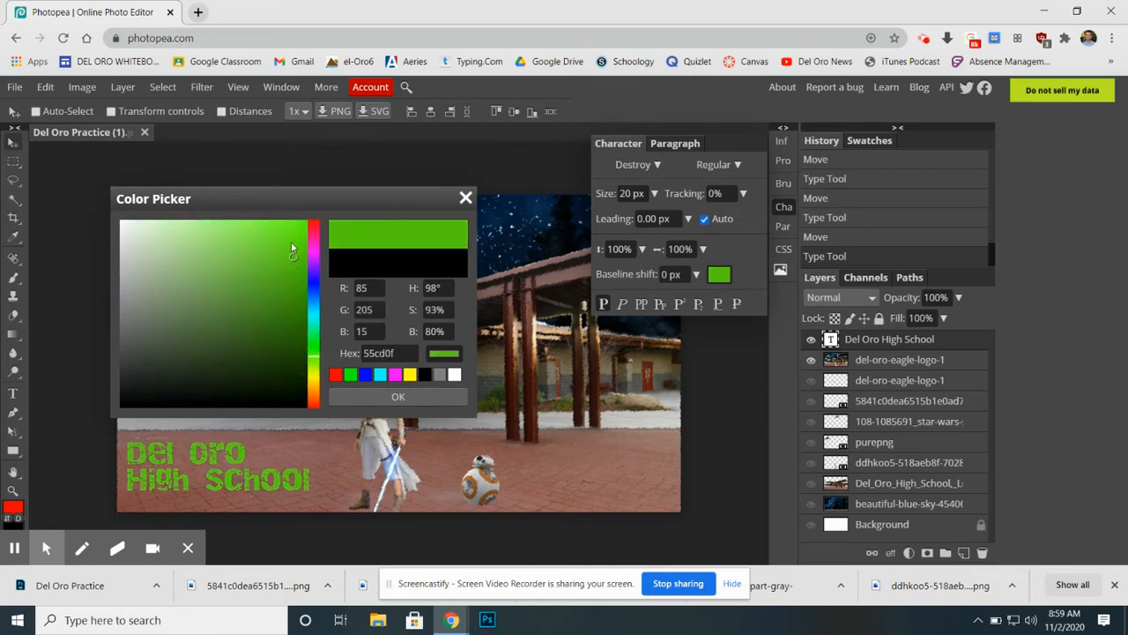
pyautogui.click(291, 241)
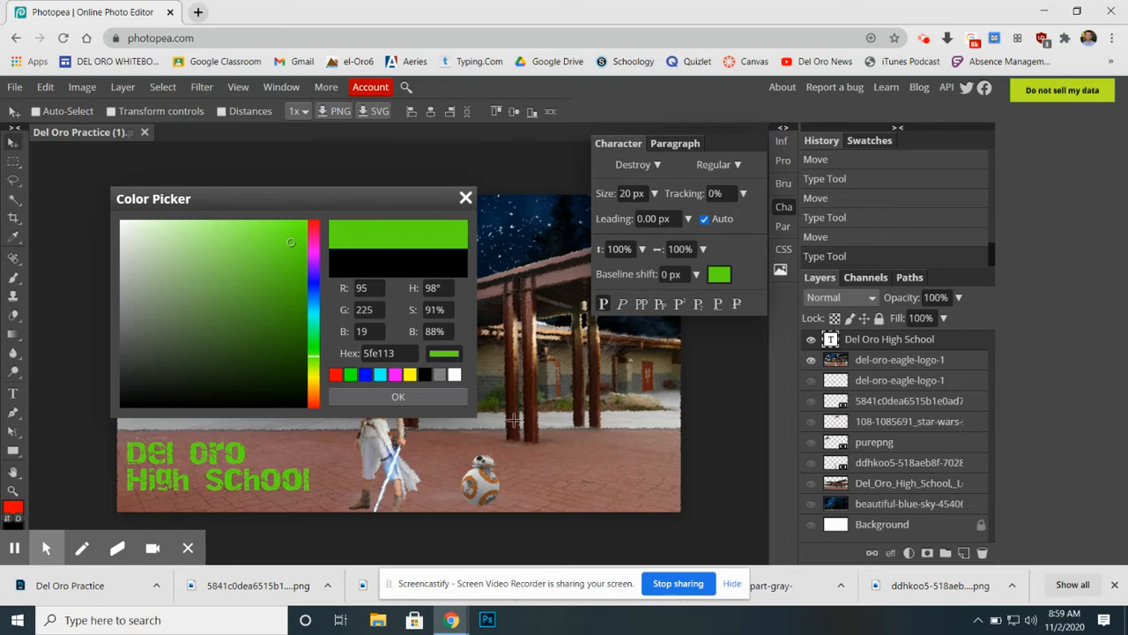
# Step: Set the text color to the light gray ababa9 sampled from the pavement behind the columns
pyautogui.click(555, 418)
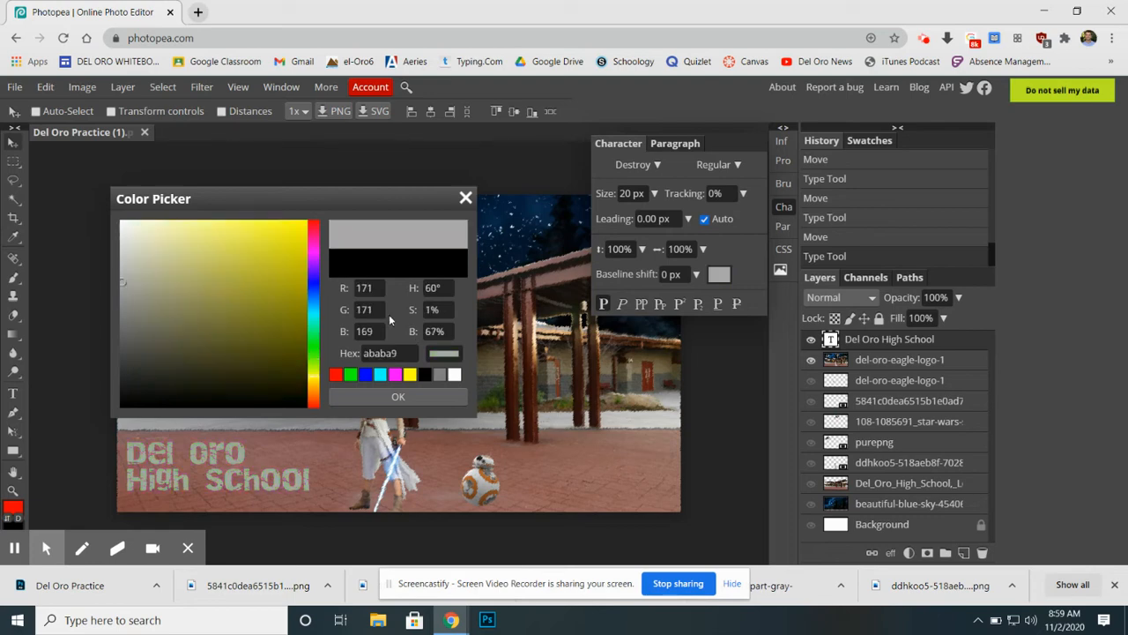
pyautogui.click(383, 395)
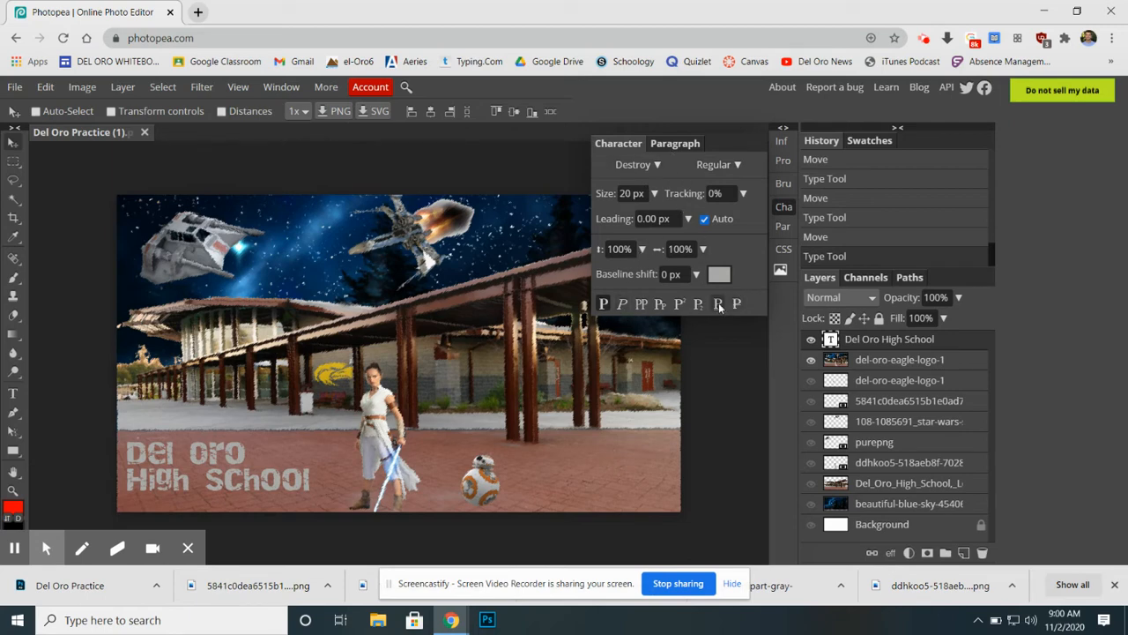
# Step: Add a Stroke effect to the "Del Oro High School" text layer and move its settings clear of the title
pyautogui.click(783, 207)
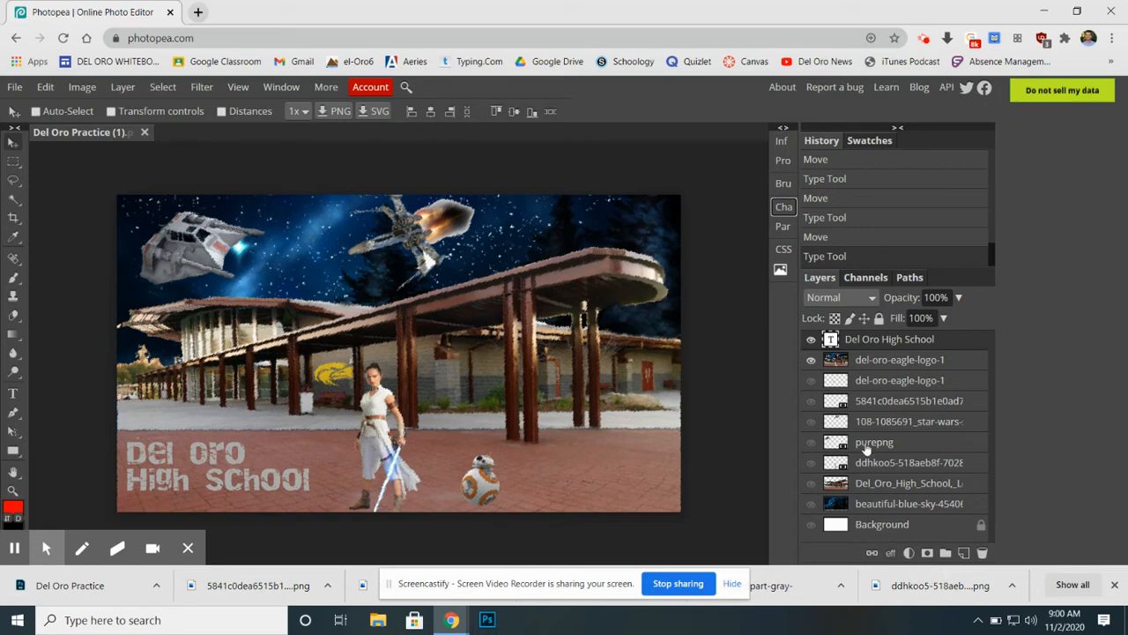
pyautogui.click(863, 349)
pyautogui.click(890, 553)
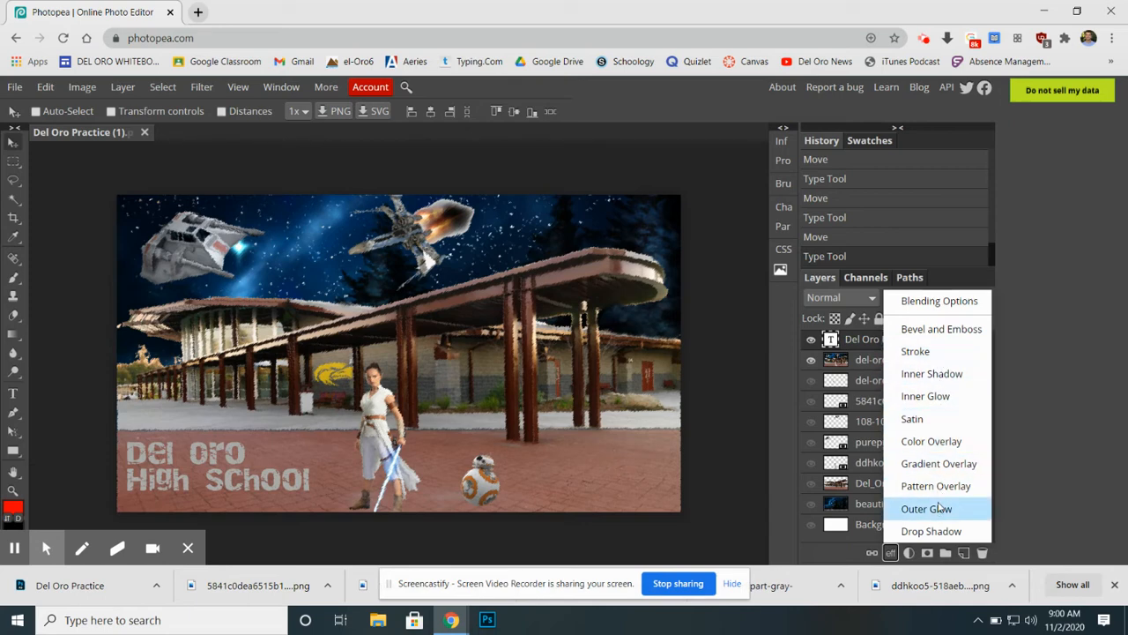
pyautogui.click(942, 352)
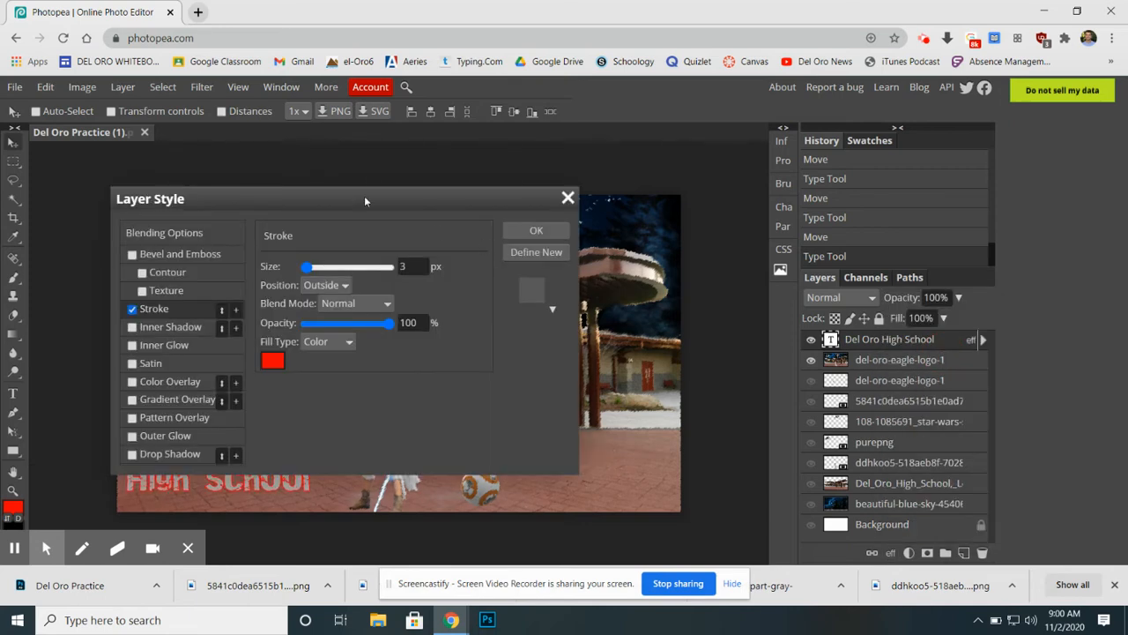
pyautogui.moveTo(364, 199); pyautogui.dragTo(693, 168)
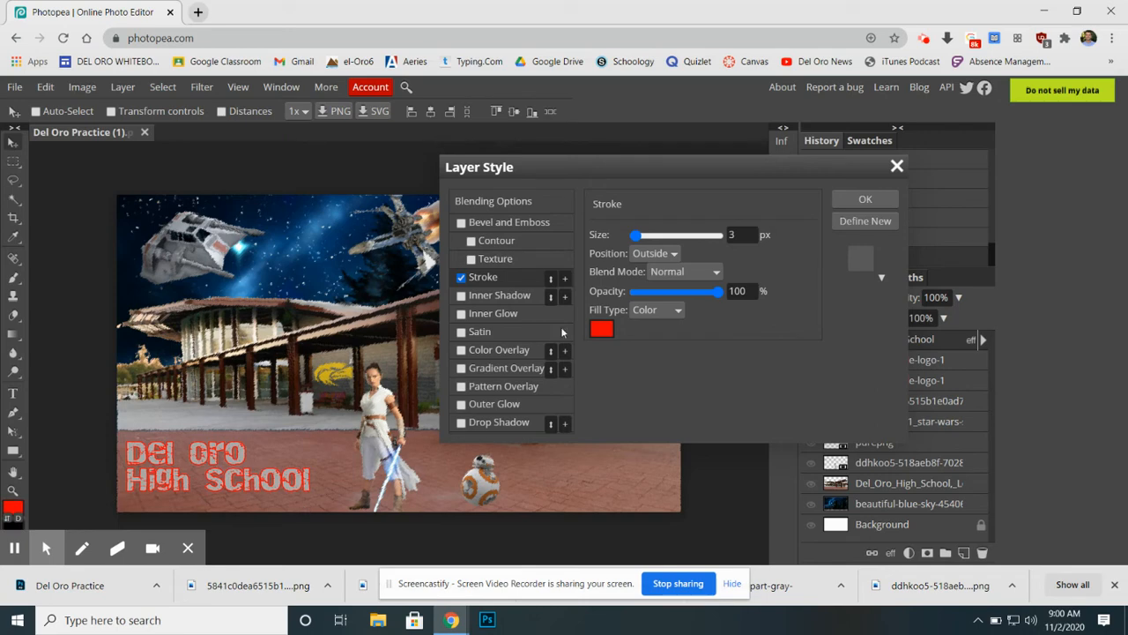
pyautogui.click(602, 329)
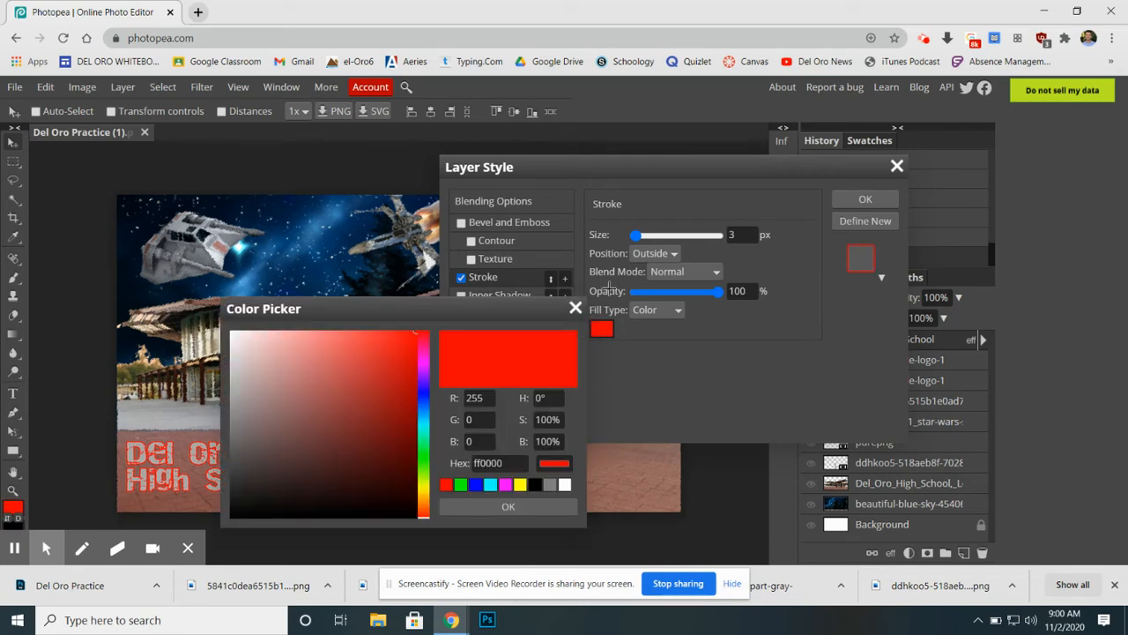
pyautogui.click(576, 308)
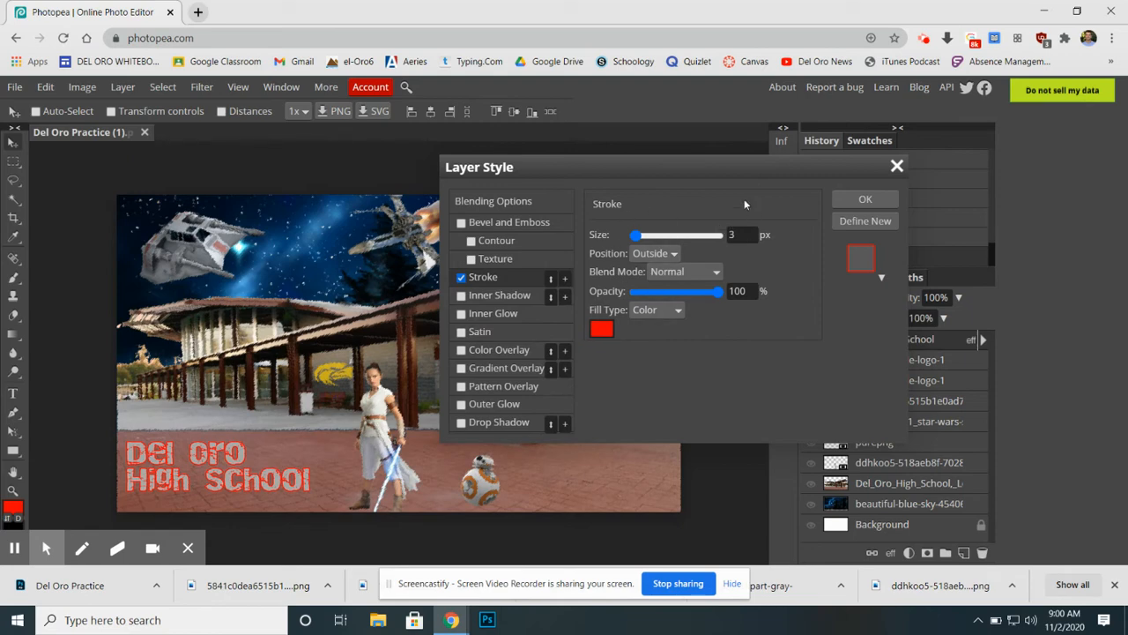
# Step: Set the title stroke's color to near-black 030303 and its size to 13 px
pyautogui.moveTo(621, 231)
pyautogui.mouseDown()
pyautogui.moveTo(653, 237)
pyautogui.moveTo(637, 234)
pyautogui.mouseUp()
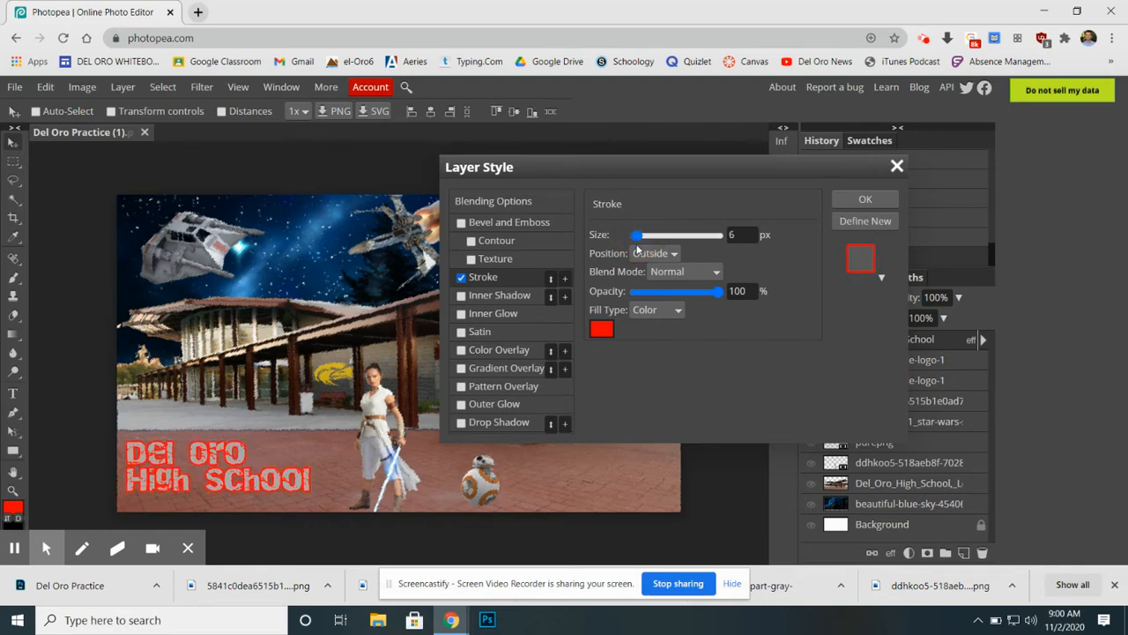
pyautogui.click(601, 330)
pyautogui.click(231, 518)
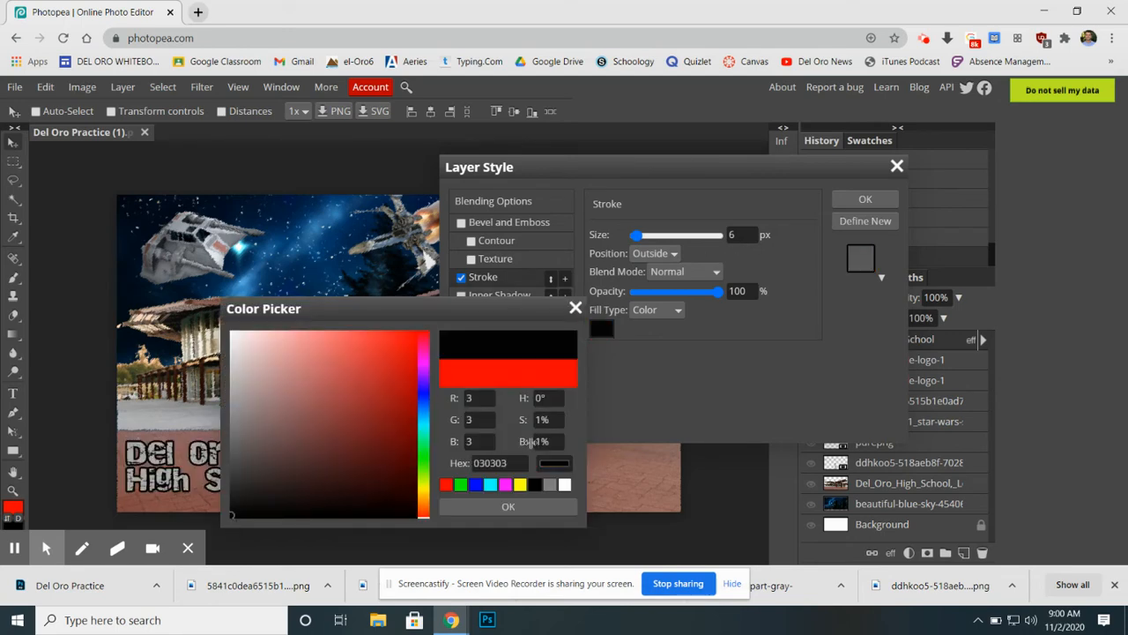
pyautogui.click(521, 507)
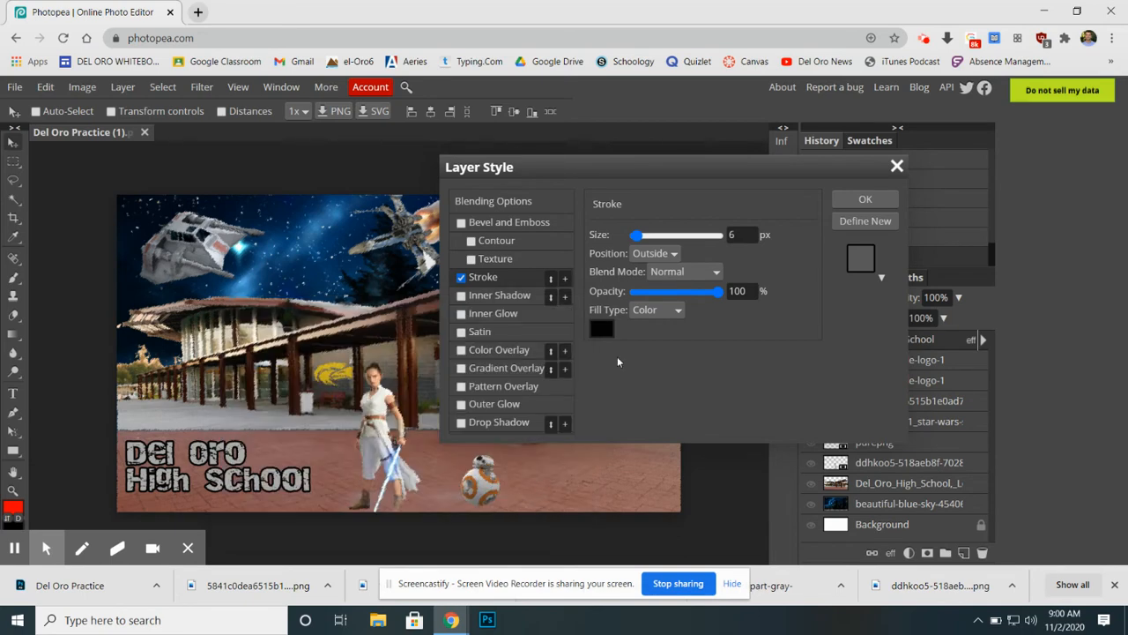
pyautogui.moveTo(636, 235)
pyautogui.mouseDown()
pyautogui.moveTo(651, 236)
pyautogui.moveTo(639, 235)
pyautogui.mouseUp()
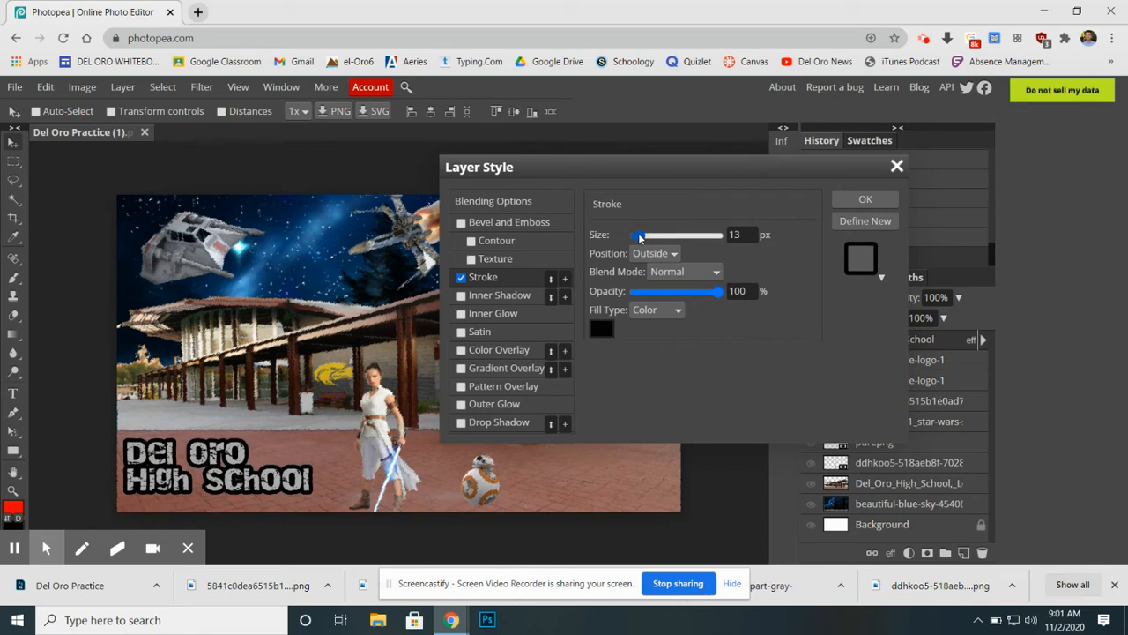
# Step: Try the Inside and Center positions for the title stroke and return it to Outside
pyautogui.click(674, 255)
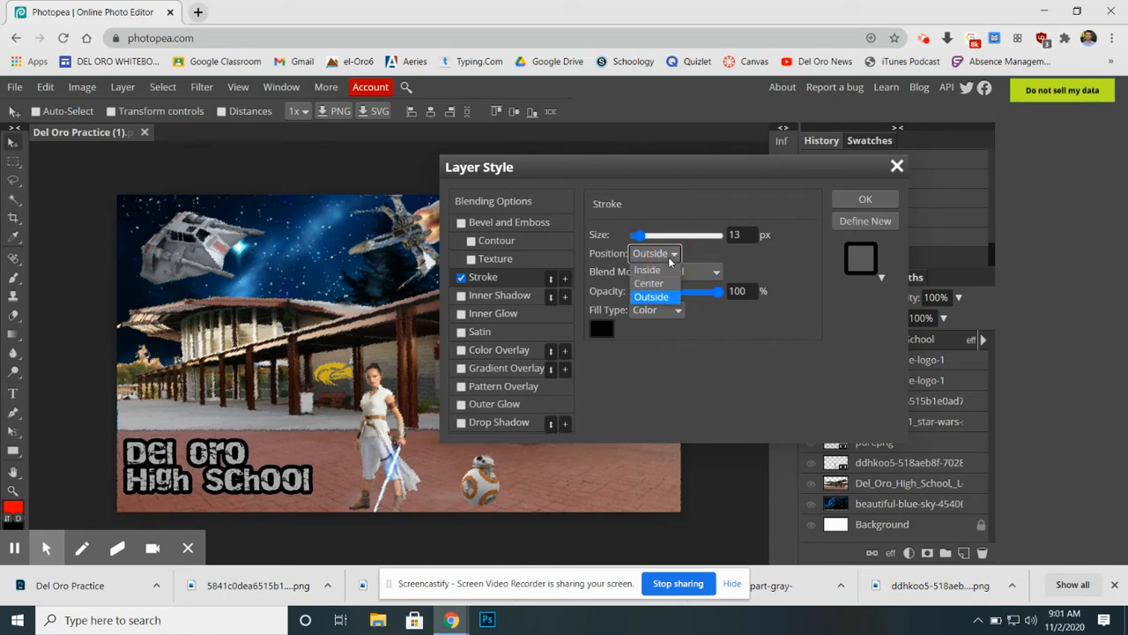
pyautogui.click(662, 271)
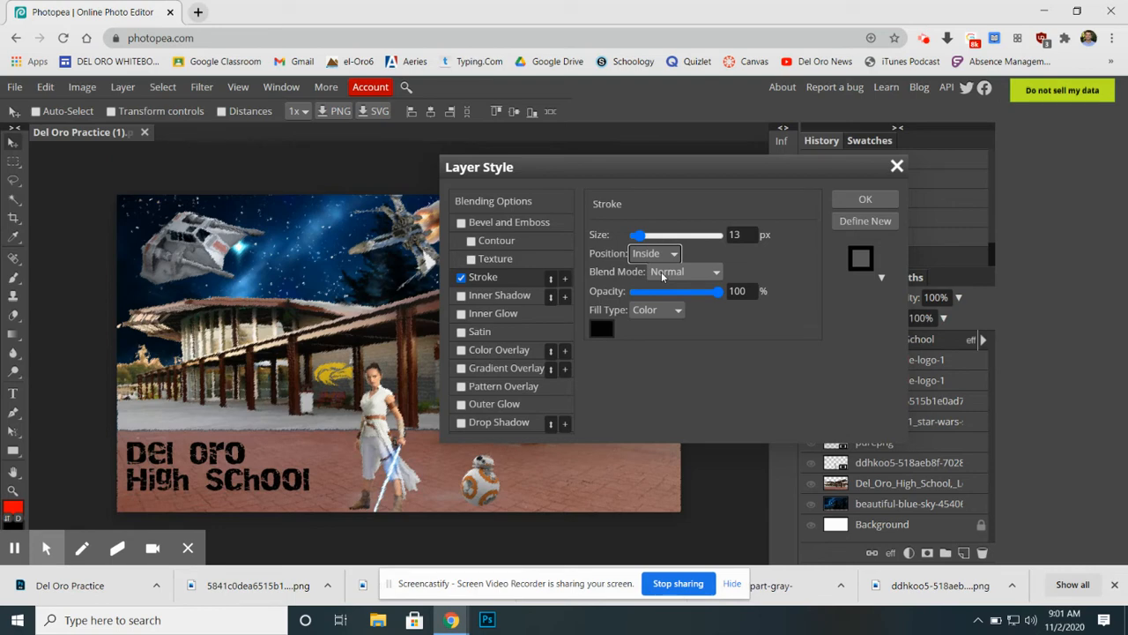
pyautogui.click(665, 254)
pyautogui.click(662, 282)
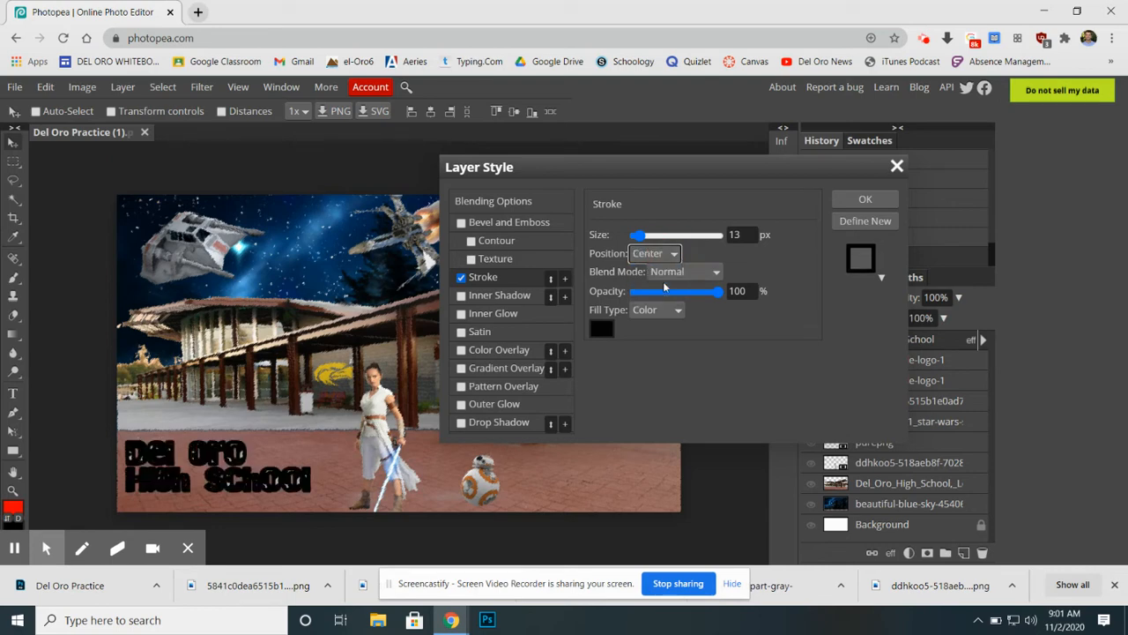
pyautogui.click(663, 254)
pyautogui.click(667, 298)
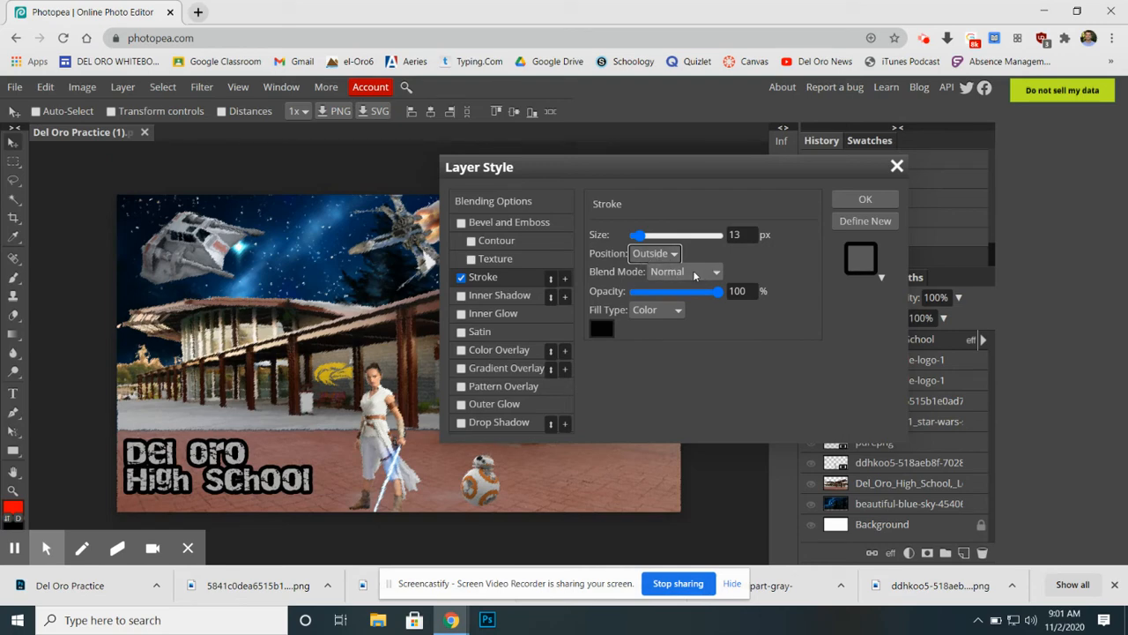
# Step: Try the Dissolve blend mode on the title stroke, return it to Normal, and keep the stroke opacity at 100%
pyautogui.click(696, 275)
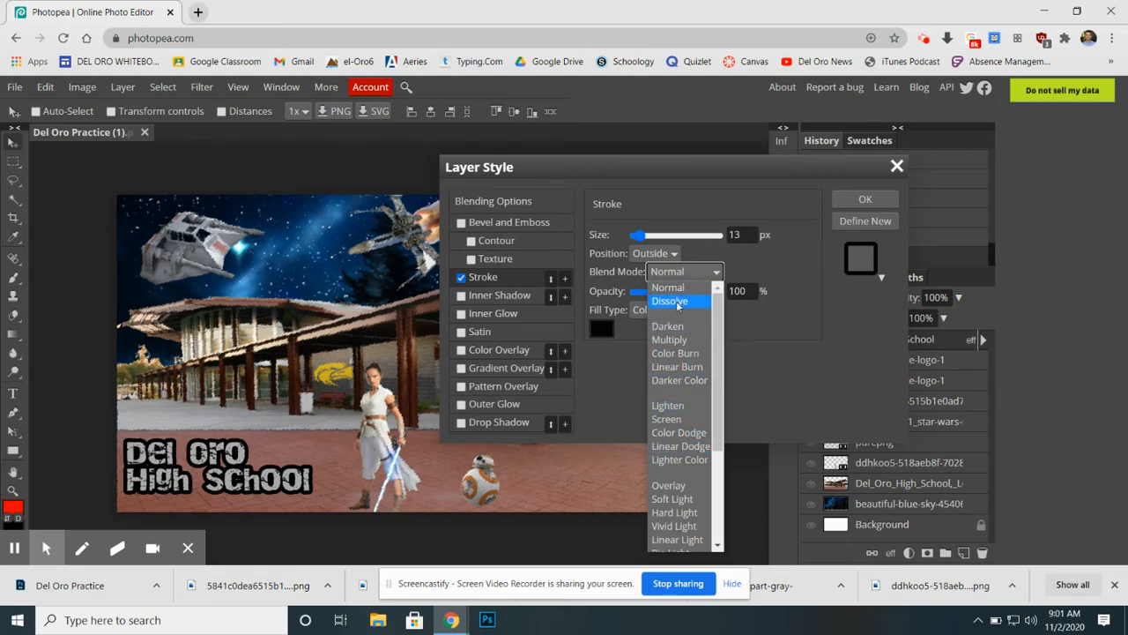
pyautogui.click(678, 302)
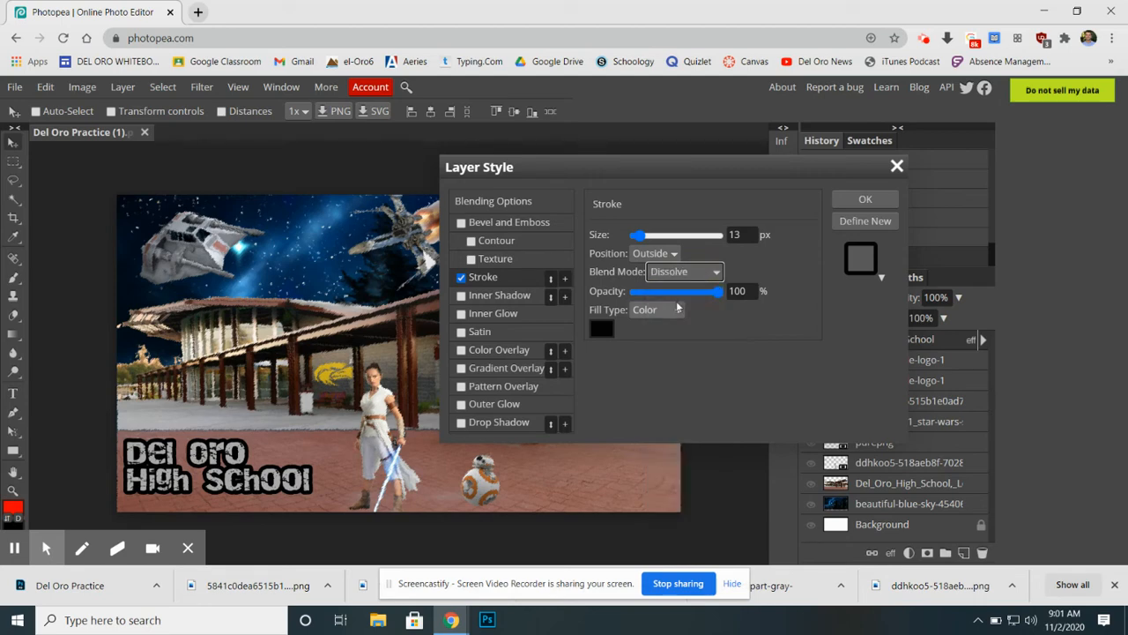
pyautogui.click(675, 268)
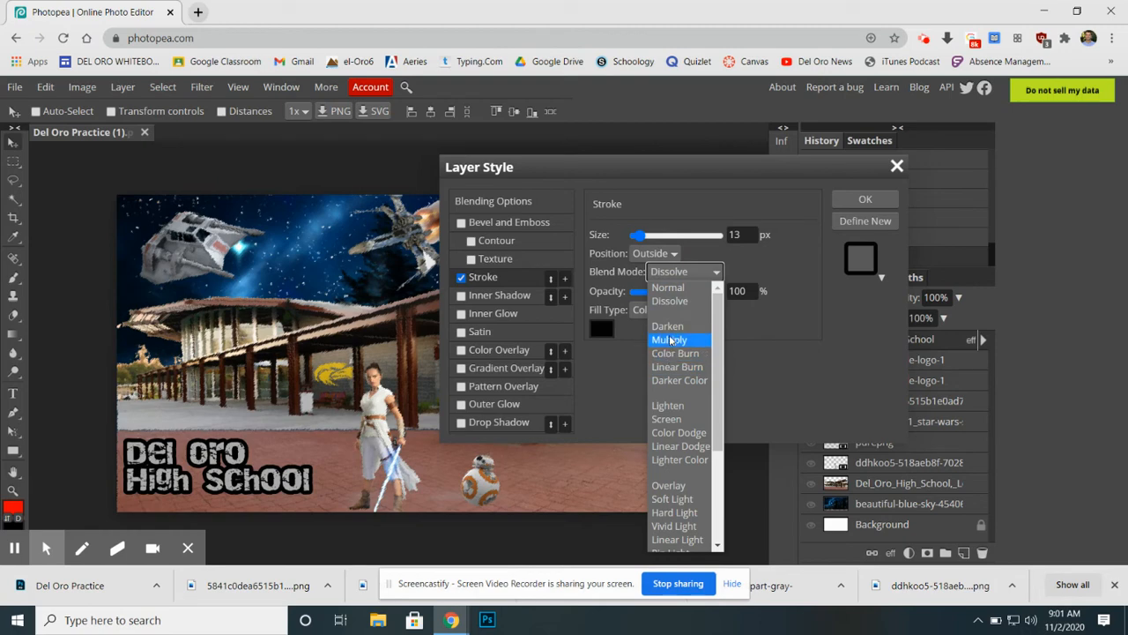
pyautogui.click(680, 290)
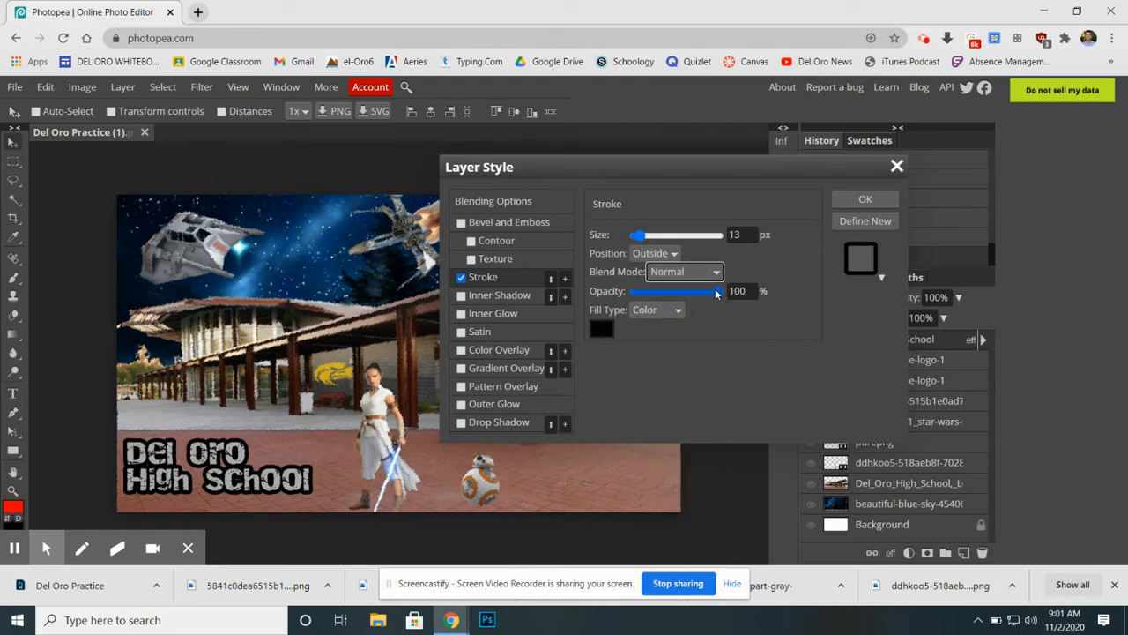
pyautogui.moveTo(709, 295)
pyautogui.mouseDown()
pyautogui.moveTo(647, 292)
pyautogui.moveTo(685, 300)
pyautogui.moveTo(731, 290)
pyautogui.mouseUp()
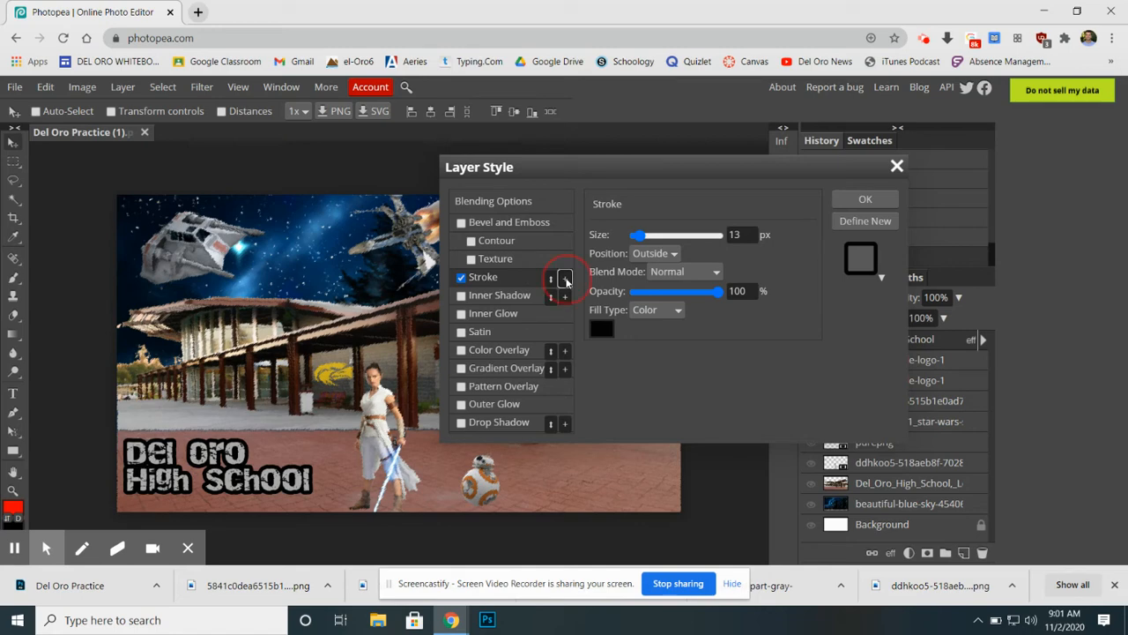
# Step: Add a second Stroke effect to the title text layer
pyautogui.click(565, 278)
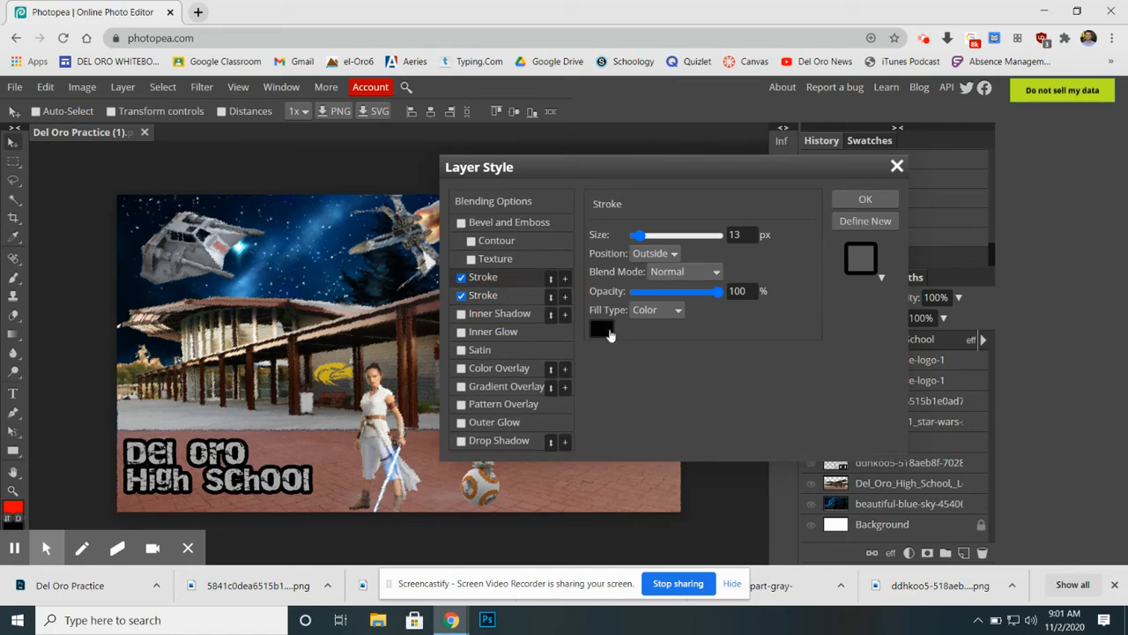
pyautogui.click(608, 333)
pyautogui.click(425, 496)
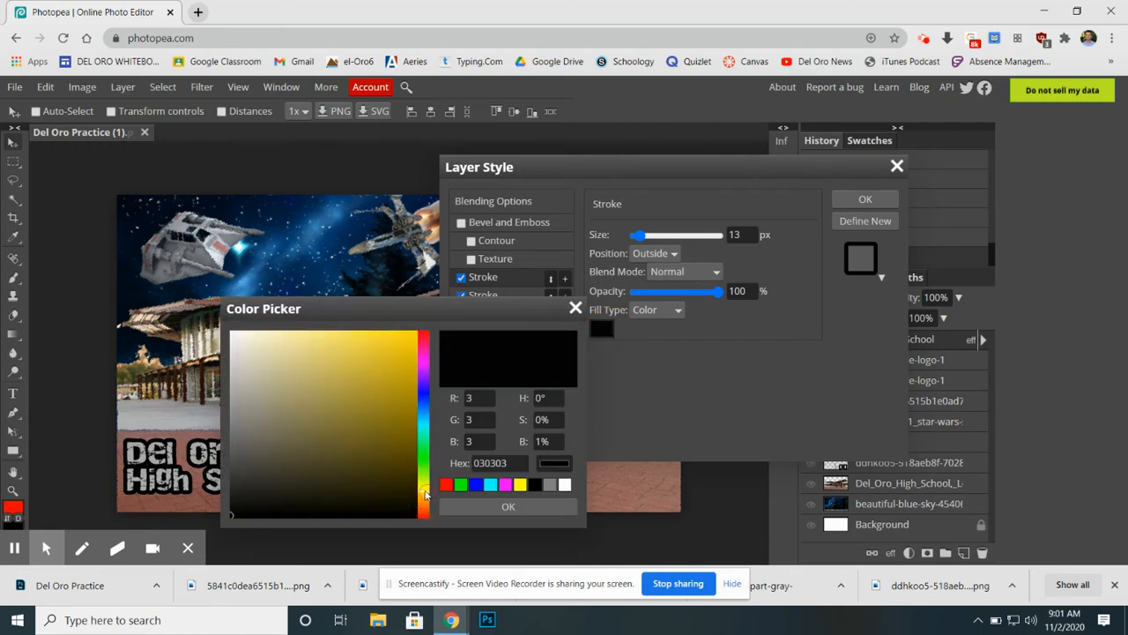
pyautogui.click(405, 357)
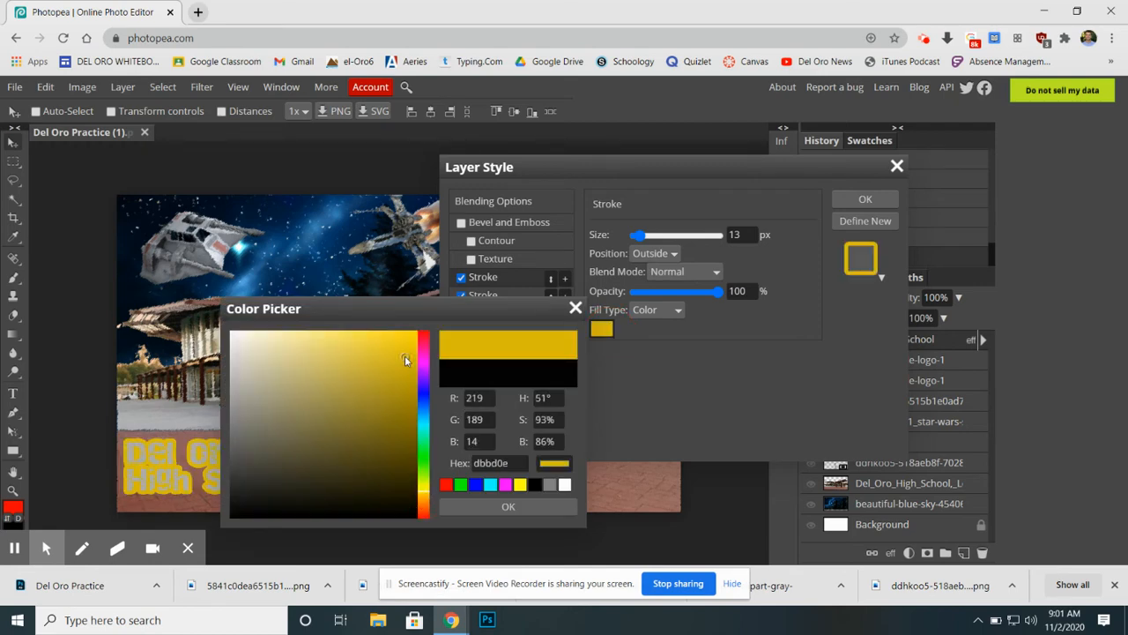
pyautogui.click(575, 309)
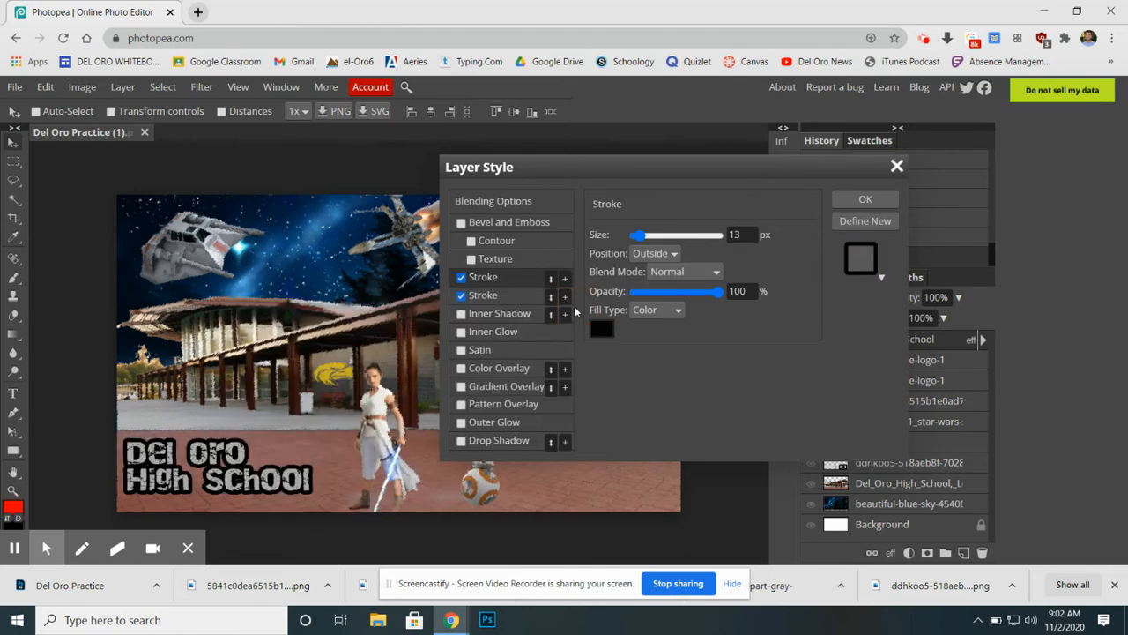
# Step: Set the lower of the two strokes to yellow e0c218 with a size of 20 px
pyautogui.click(509, 299)
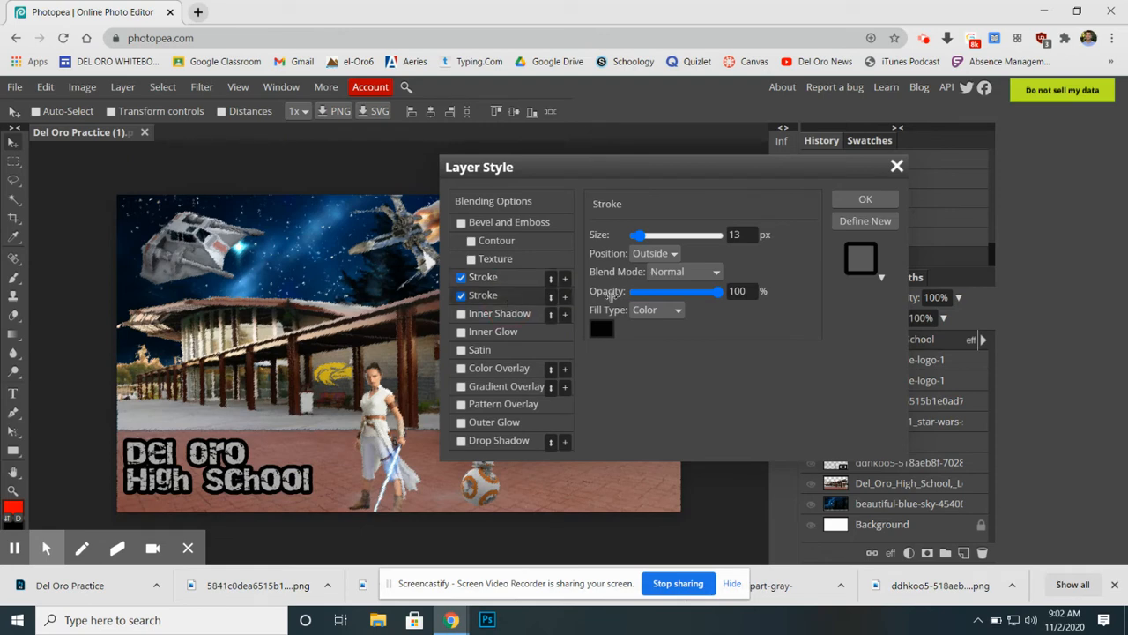
pyautogui.click(602, 328)
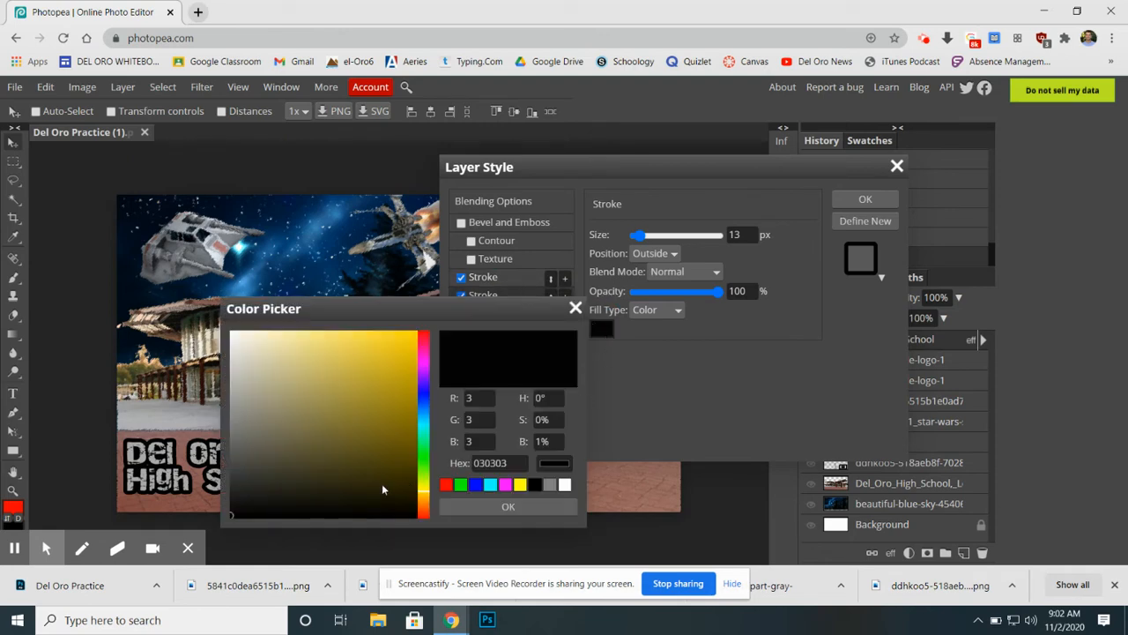
pyautogui.click(398, 352)
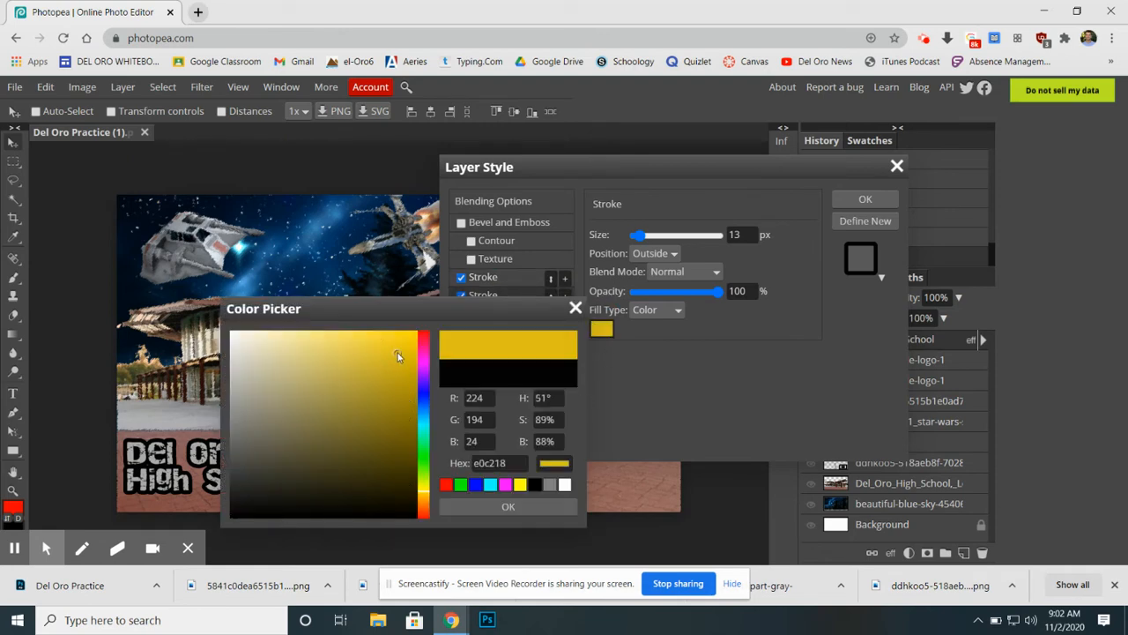
pyautogui.click(507, 506)
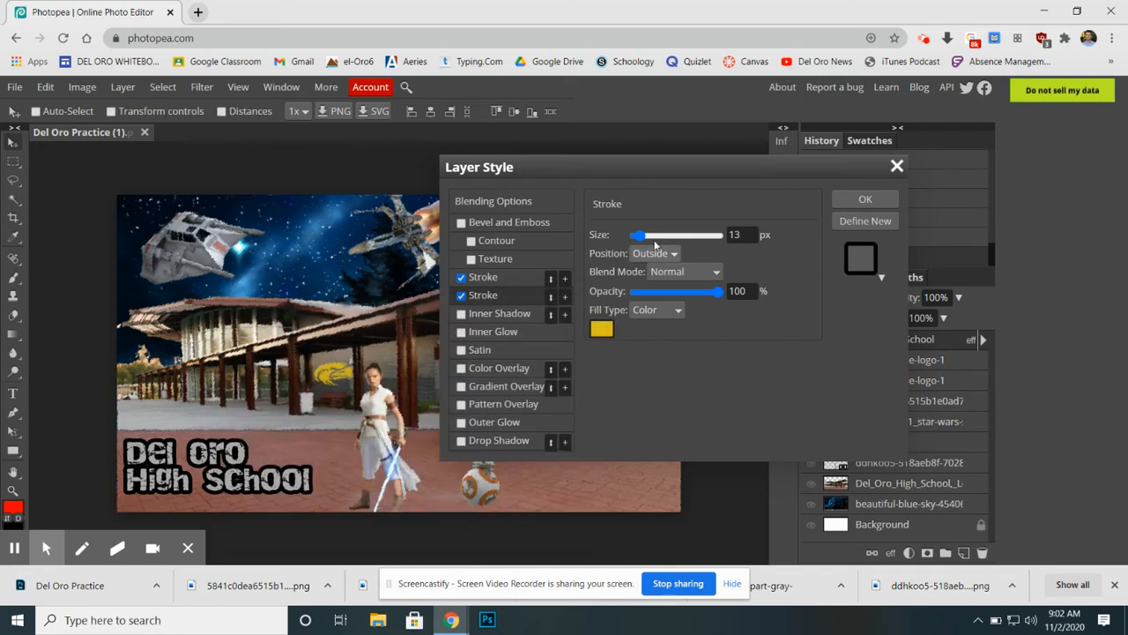
pyautogui.moveTo(639, 237)
pyautogui.mouseDown()
pyautogui.moveTo(651, 242)
pyautogui.moveTo(643, 231)
pyautogui.mouseUp()
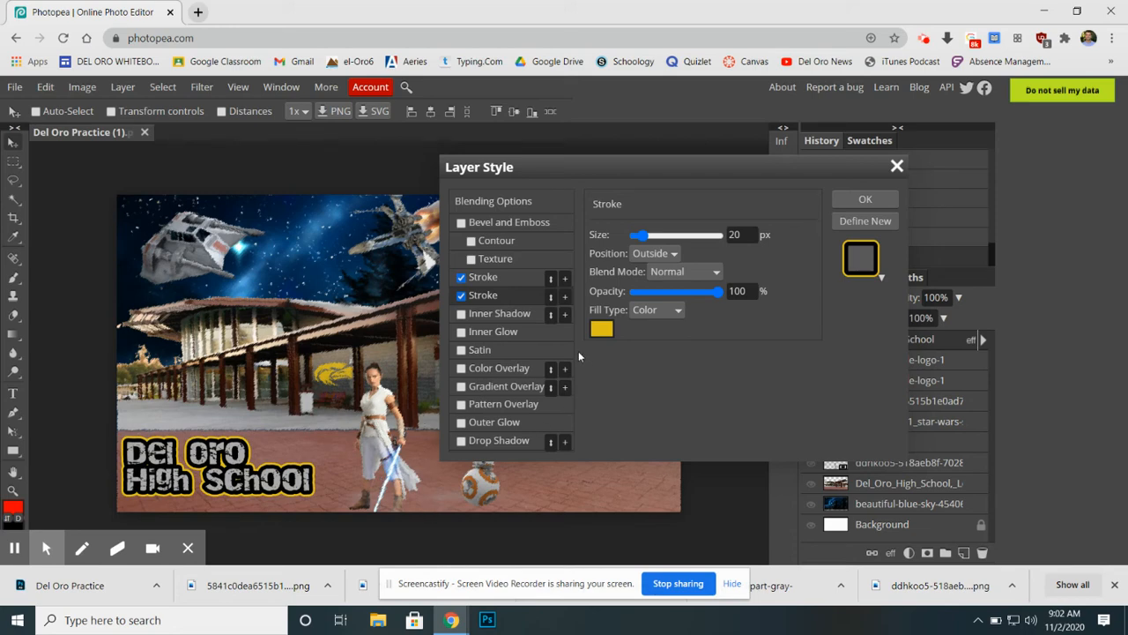
# Step: Change the outer stroke's color to gold cbae20 sampled from the yellow eagle logo on the building
pyautogui.click(601, 328)
pyautogui.moveTo(446, 309); pyautogui.dragTo(669, 282)
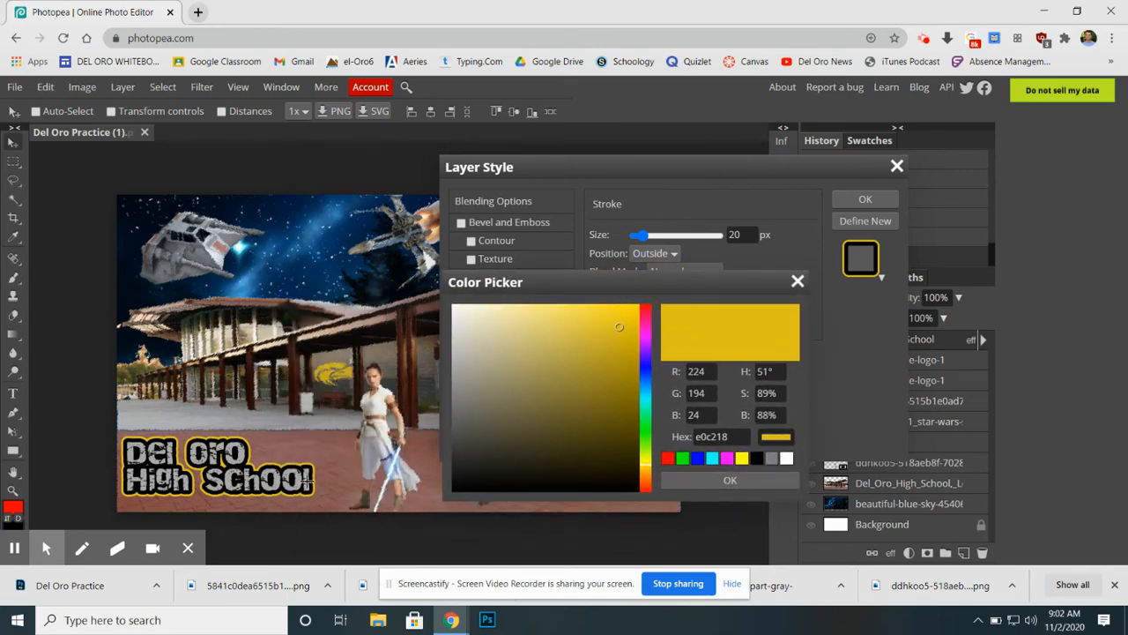
pyautogui.click(350, 370)
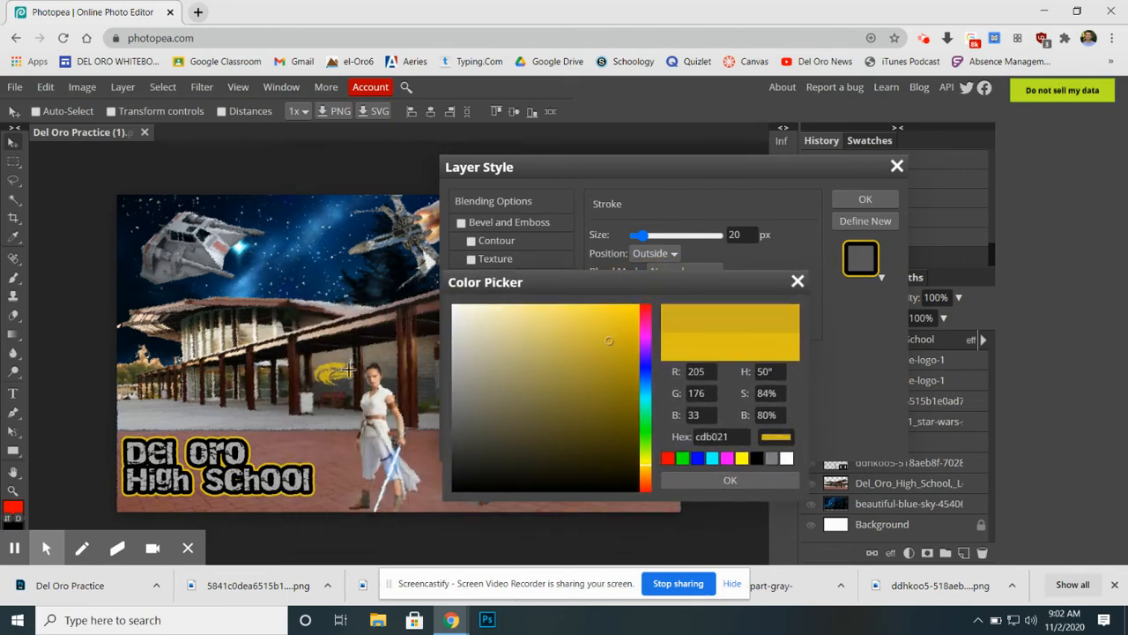
pyautogui.click(350, 372)
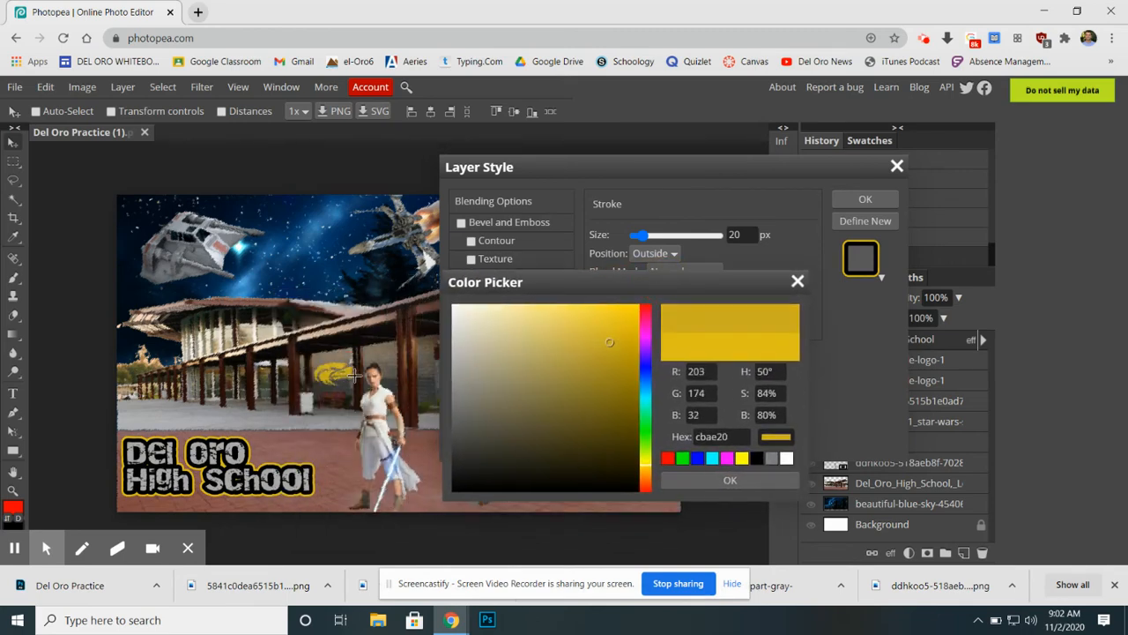
pyautogui.click(729, 478)
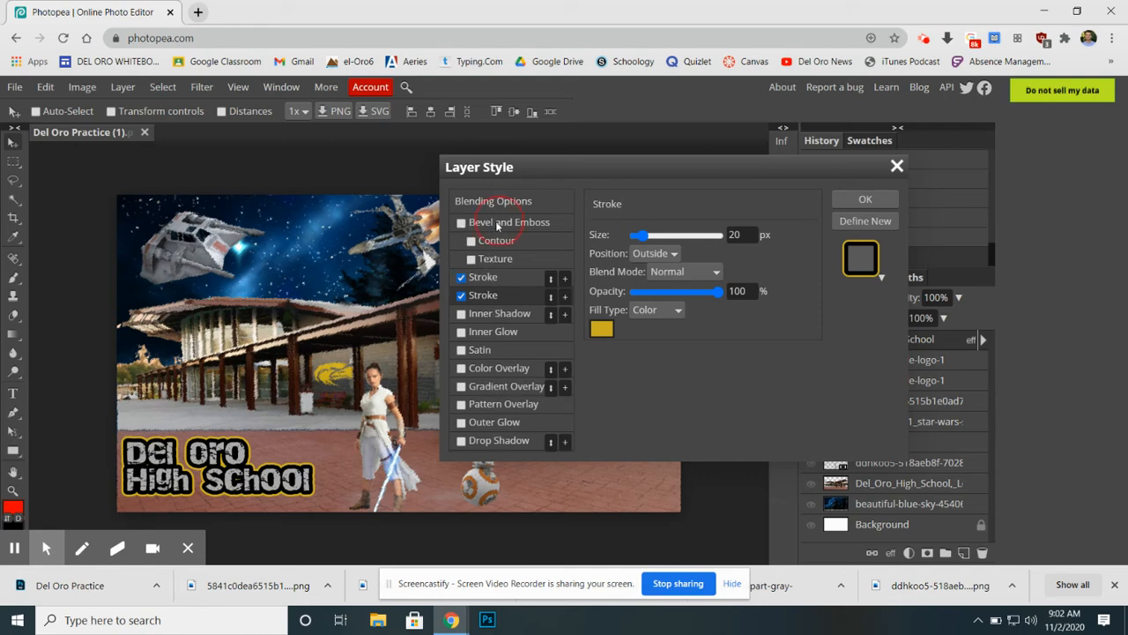
# Step: Enable Bevel and Emboss on the title text, toggling it off and on to compare the look
pyautogui.click(495, 225)
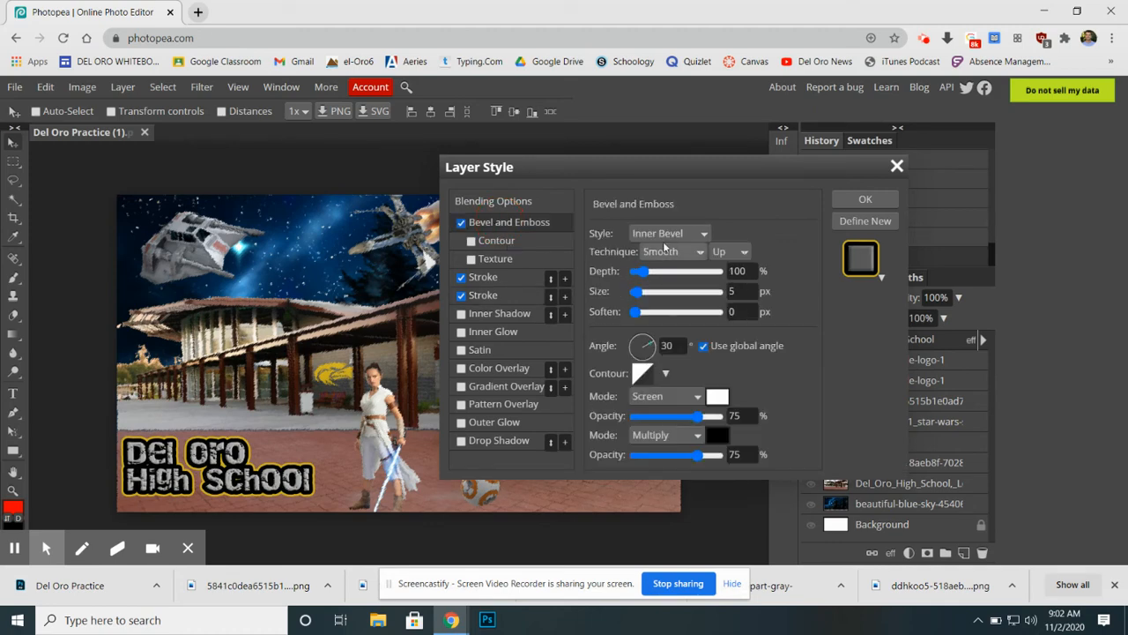
pyautogui.click(461, 223)
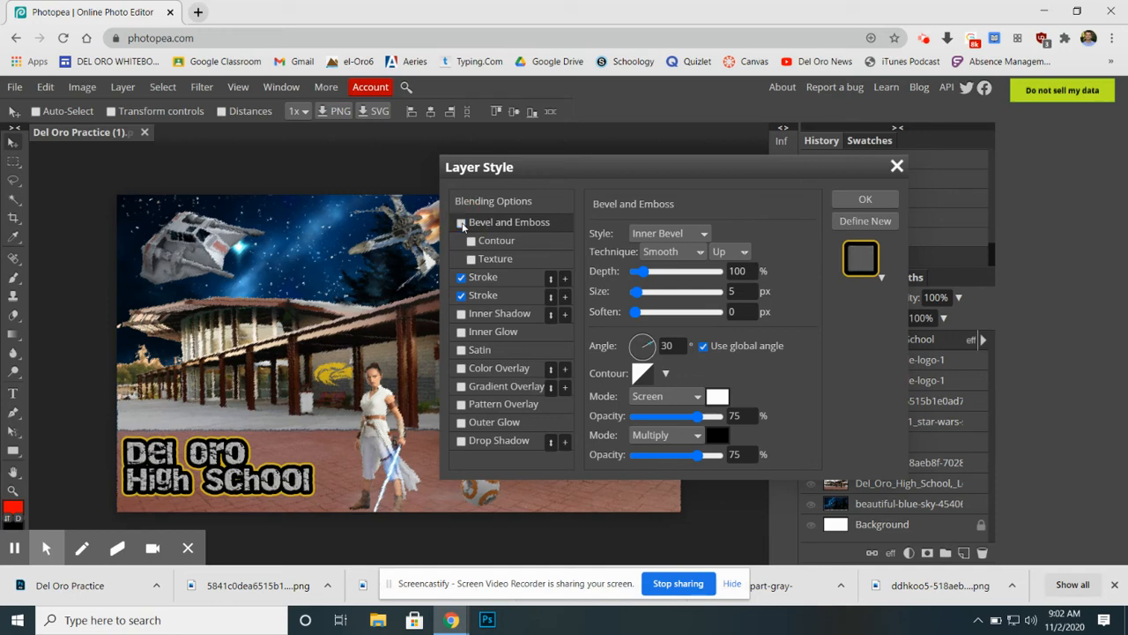
pyautogui.click(461, 223)
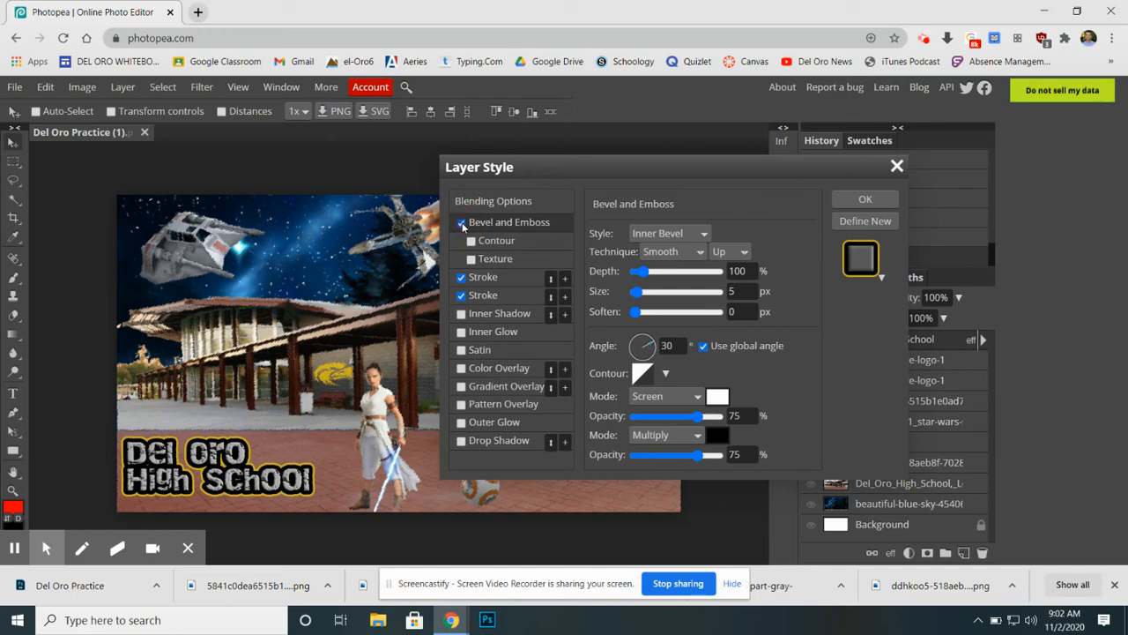
# Step: Keep the title's bevel style as Inner Bevel and set its depth to 265% and size to 39 px
pyautogui.click(700, 234)
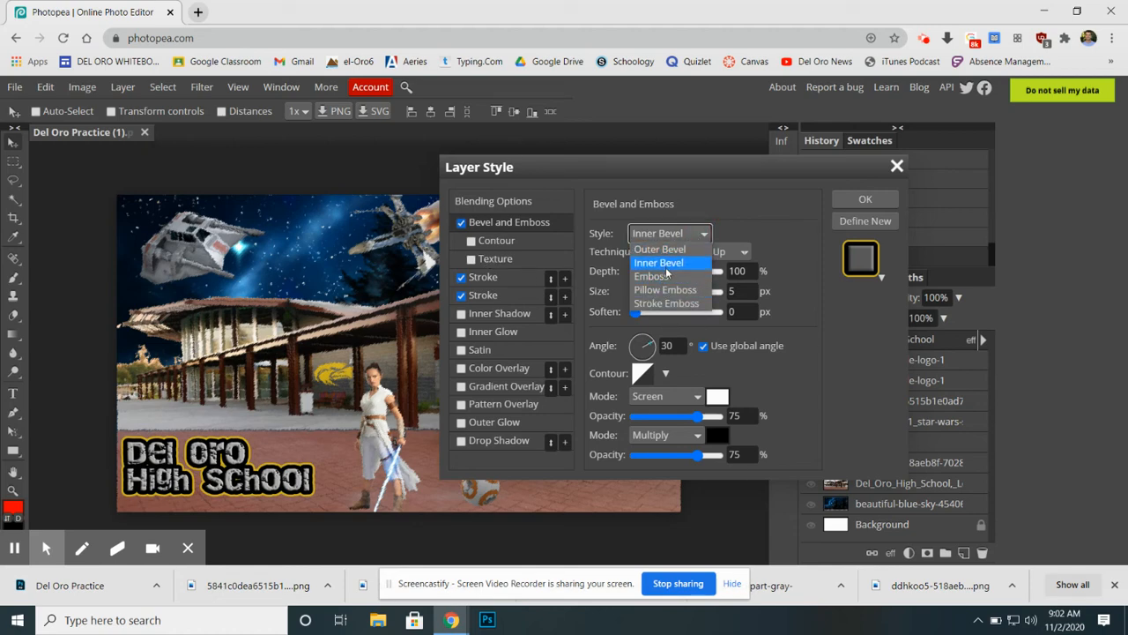
pyautogui.click(757, 226)
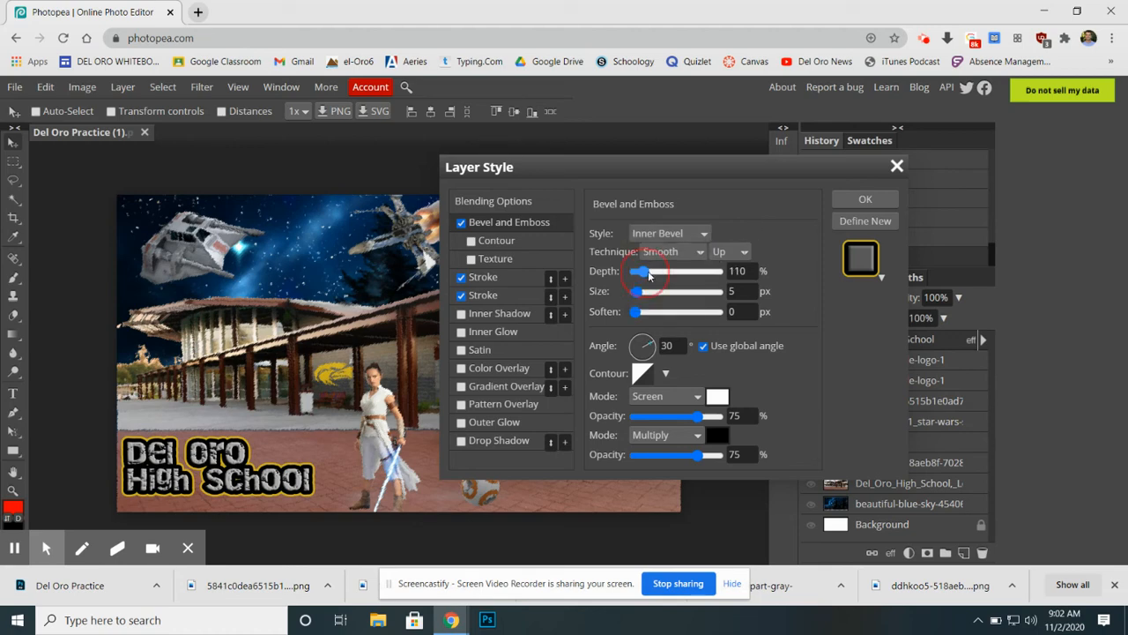
pyautogui.moveTo(643, 270); pyautogui.dragTo(652, 294)
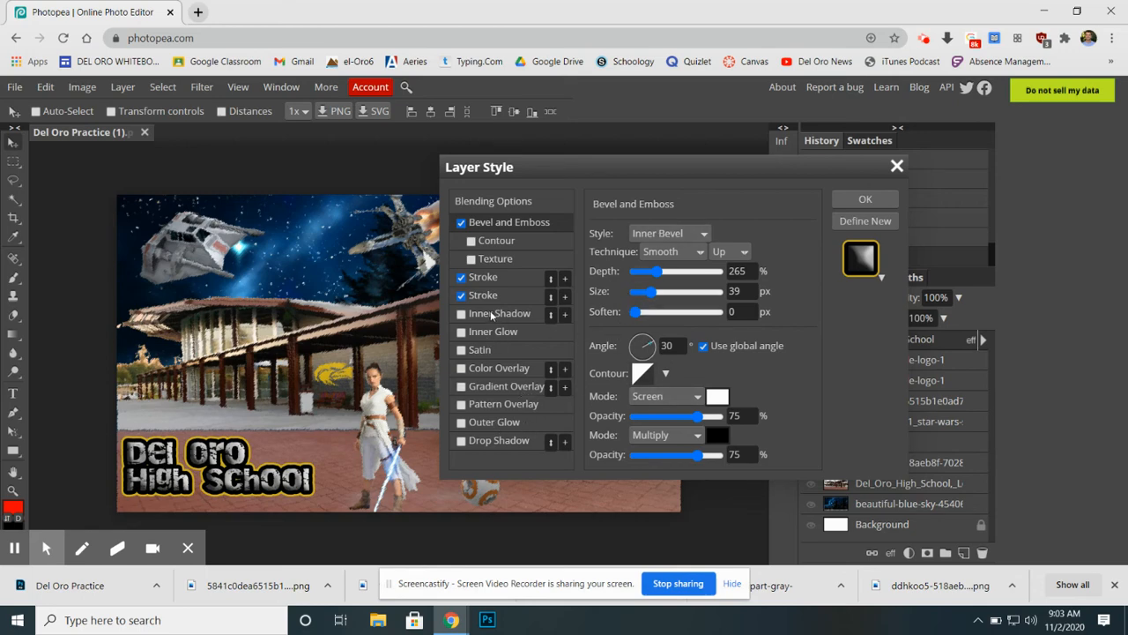
# Step: Enable a drop shadow on the title text with 100% opacity, 17 px distance, 8% spread and 32 px size
pyautogui.click(460, 442)
pyautogui.click(494, 441)
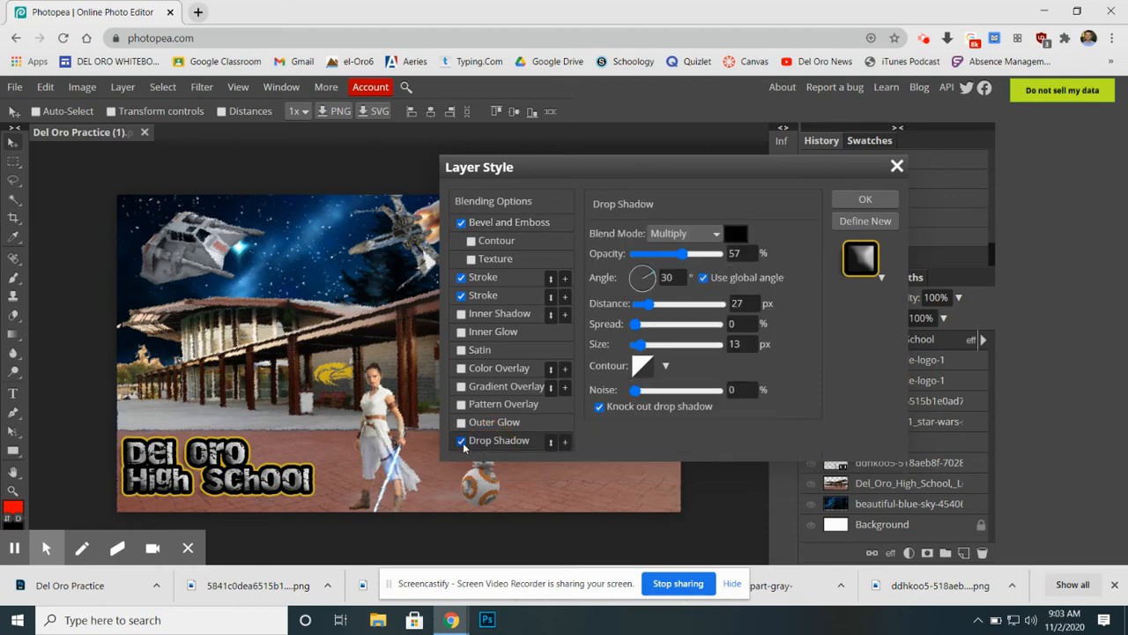
pyautogui.moveTo(678, 254); pyautogui.dragTo(726, 255)
pyautogui.moveTo(652, 304); pyautogui.dragTo(649, 346)
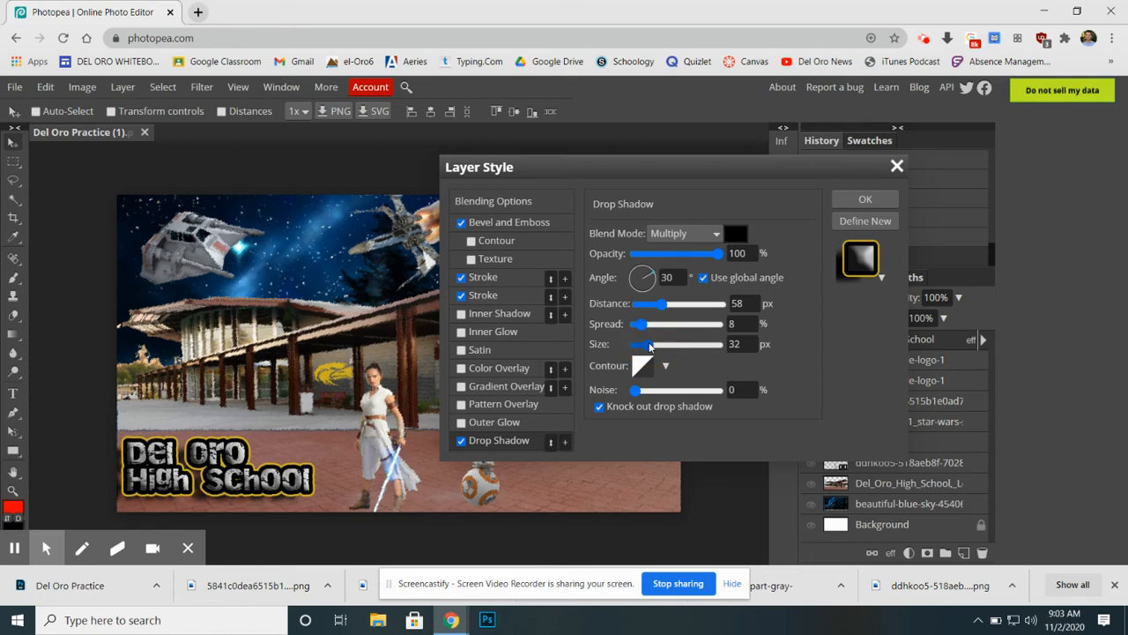
pyautogui.moveTo(665, 304); pyautogui.dragTo(644, 305)
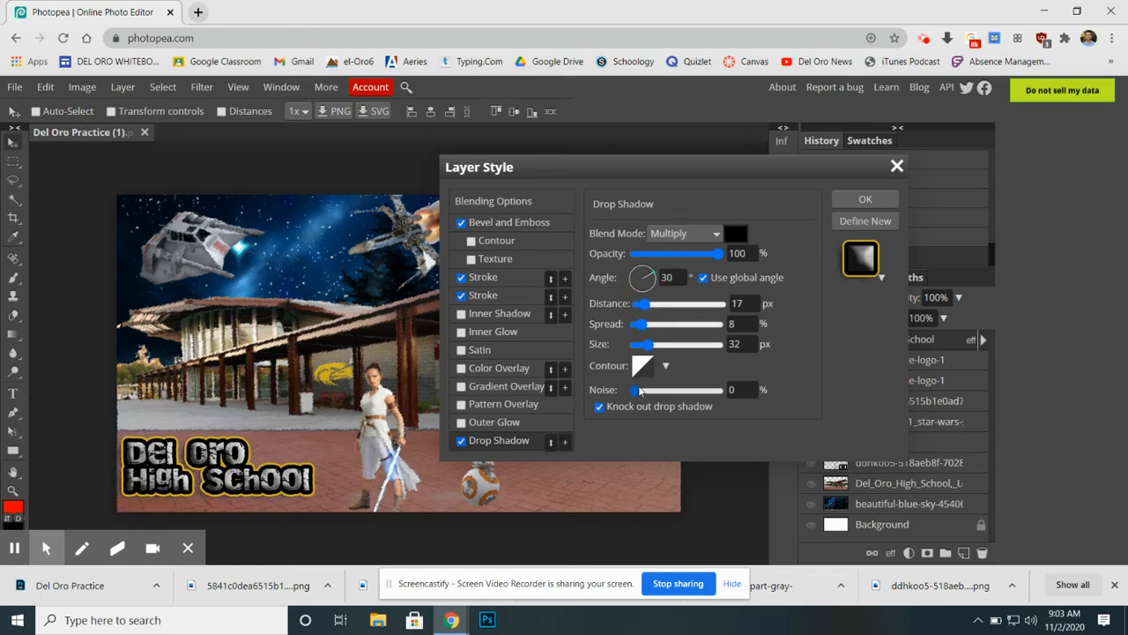
# Step: Set the drop shadow's angle to 97°, distance to 76 px, spread to 4% and size to 6 px
pyautogui.click(653, 270)
pyautogui.moveTo(651, 287); pyautogui.dragTo(640, 255)
pyautogui.moveTo(656, 304); pyautogui.dragTo(635, 345)
pyautogui.click(644, 325)
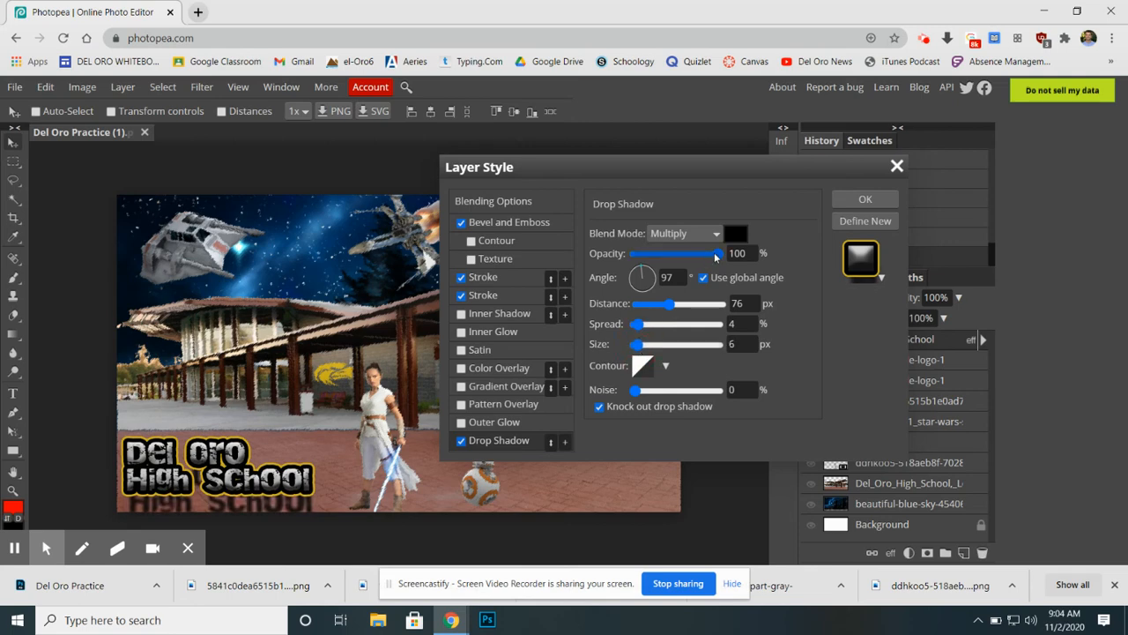
# Step: Set the drop shadow's opacity to 71% and distance to 36 px, and apply the layer style
pyautogui.moveTo(719, 253); pyautogui.dragTo(693, 257)
pyautogui.moveTo(672, 306); pyautogui.dragTo(654, 302)
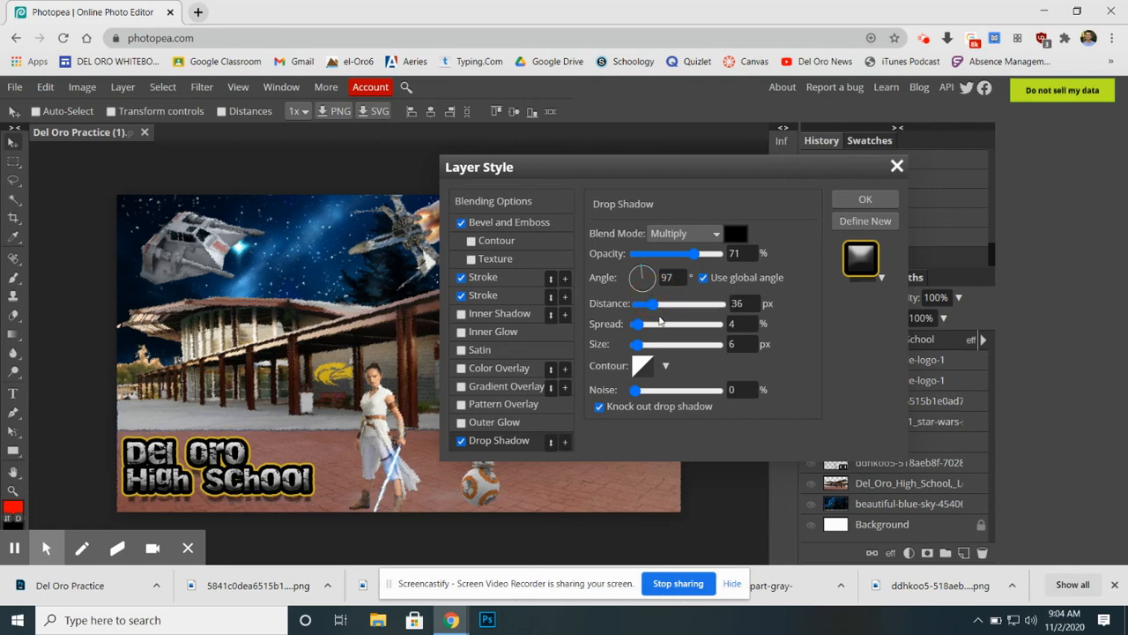
pyautogui.click(853, 197)
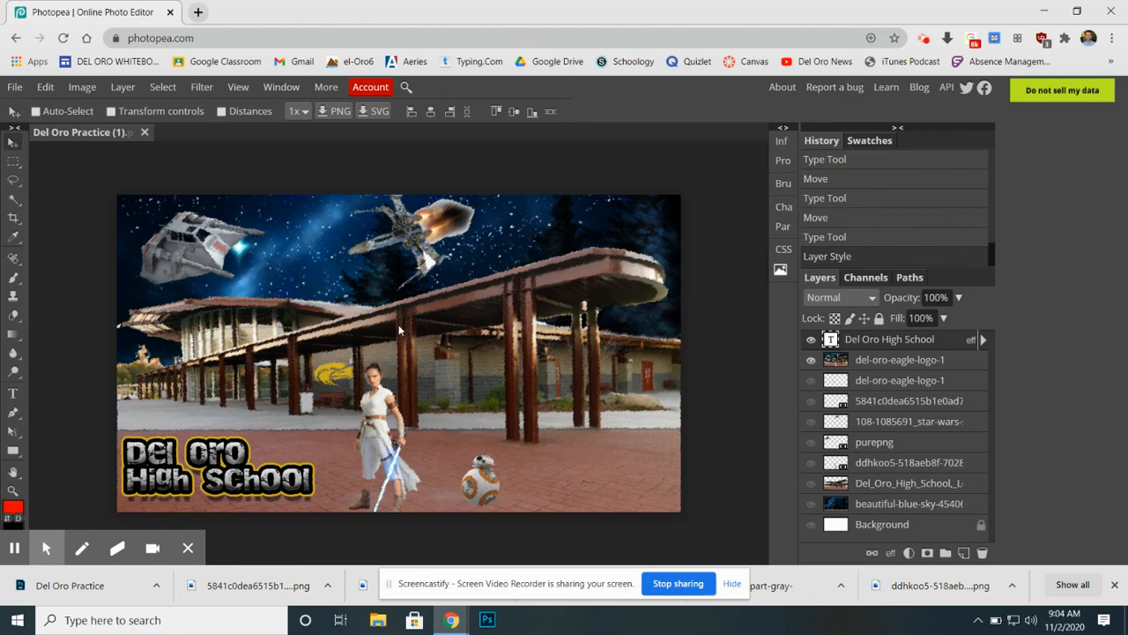
# Step: Export the finished composite as a JPG at 1920 × 1080 px and 70% quality
pyautogui.click(16, 89)
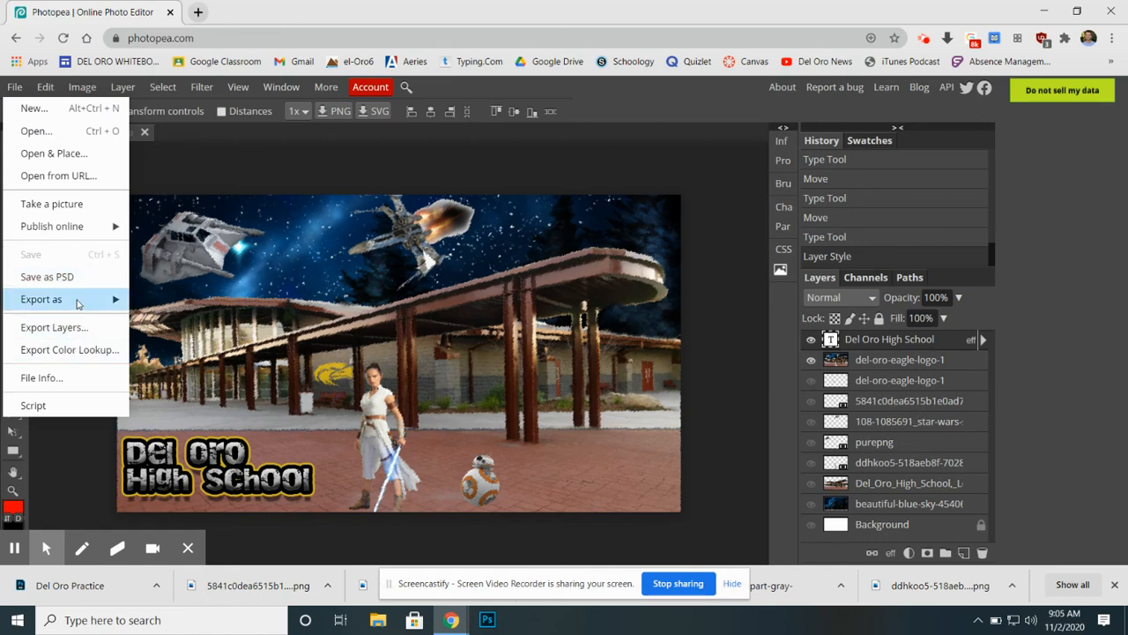
pyautogui.moveTo(77, 303)
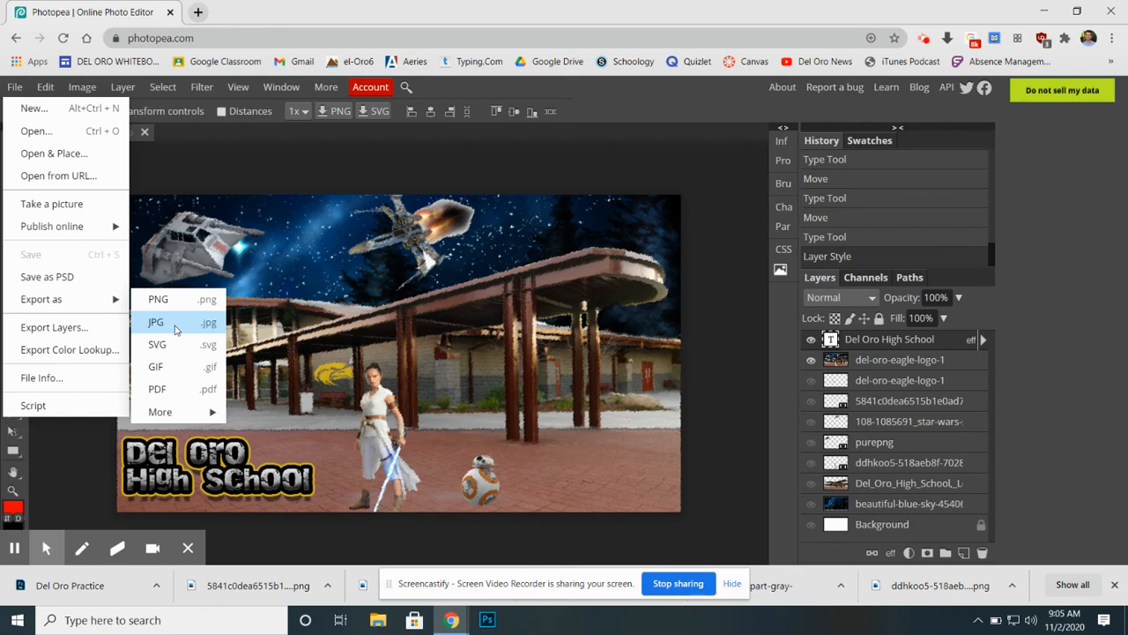
pyautogui.click(173, 329)
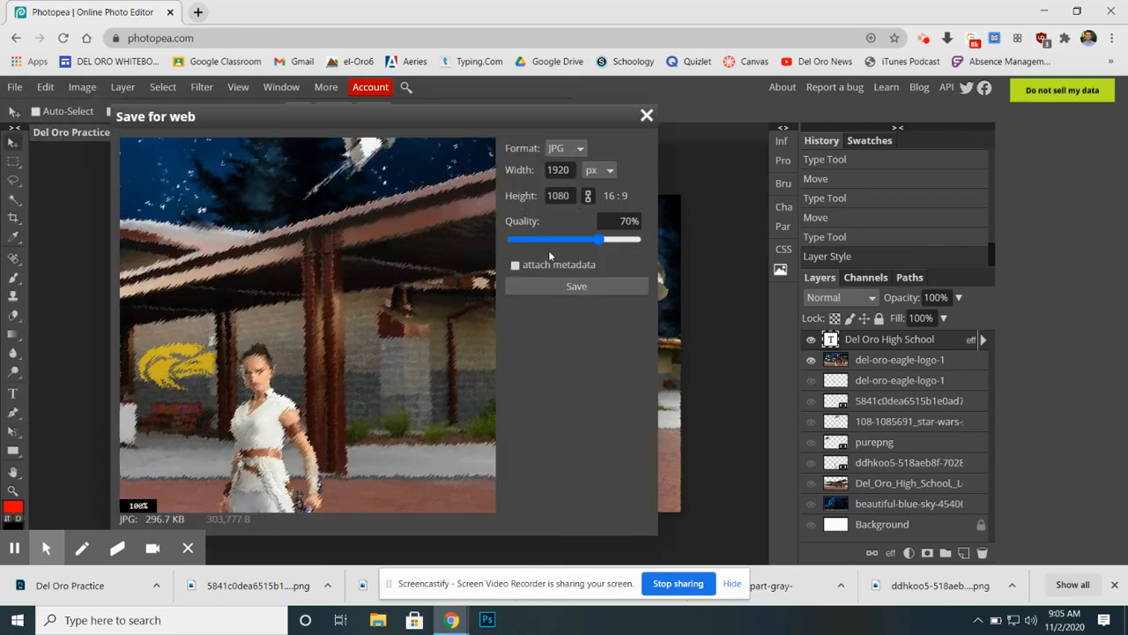
pyautogui.click(576, 291)
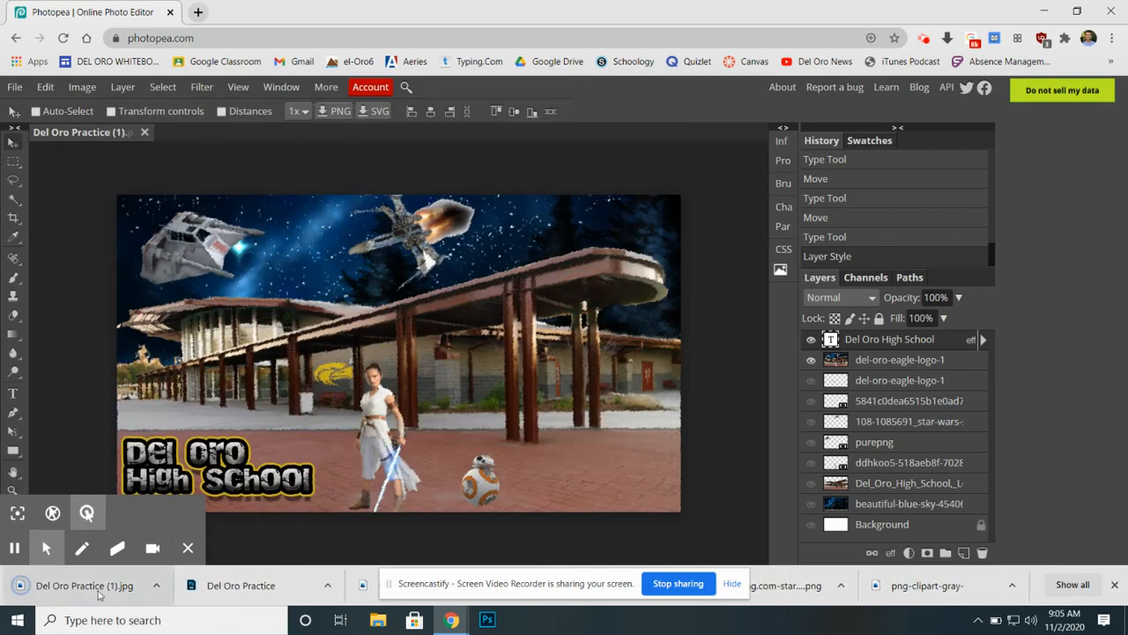
# Step: Switch to File Explorer, view the exported Del Oro Practice (1).jpg from the Downloads folder, and close both windows
pyautogui.click(374, 624)
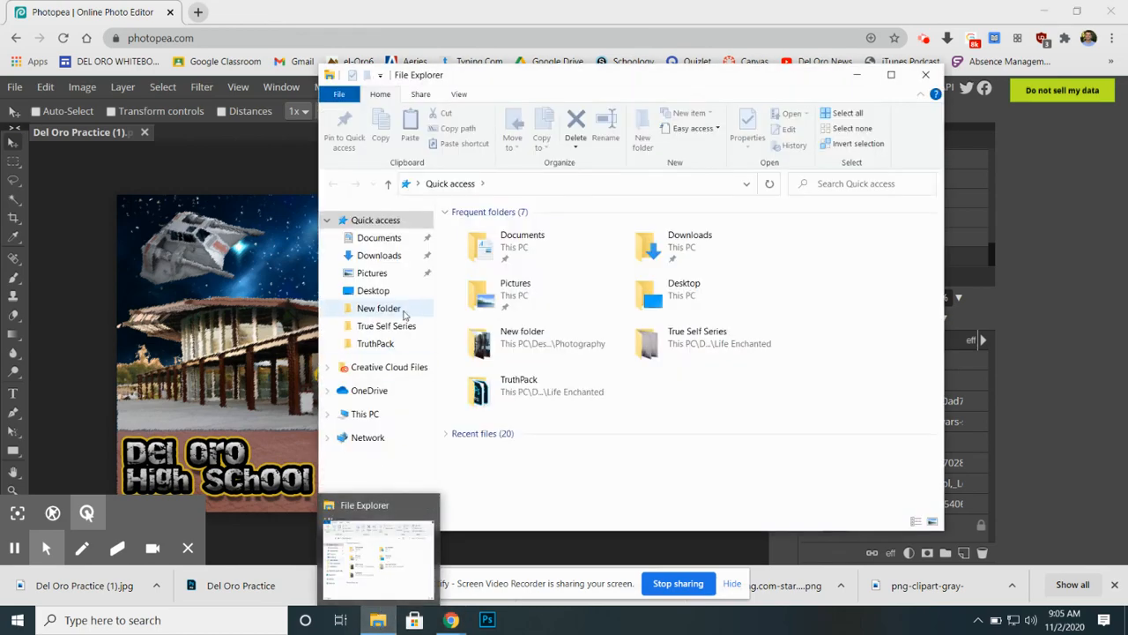
pyautogui.click(386, 258)
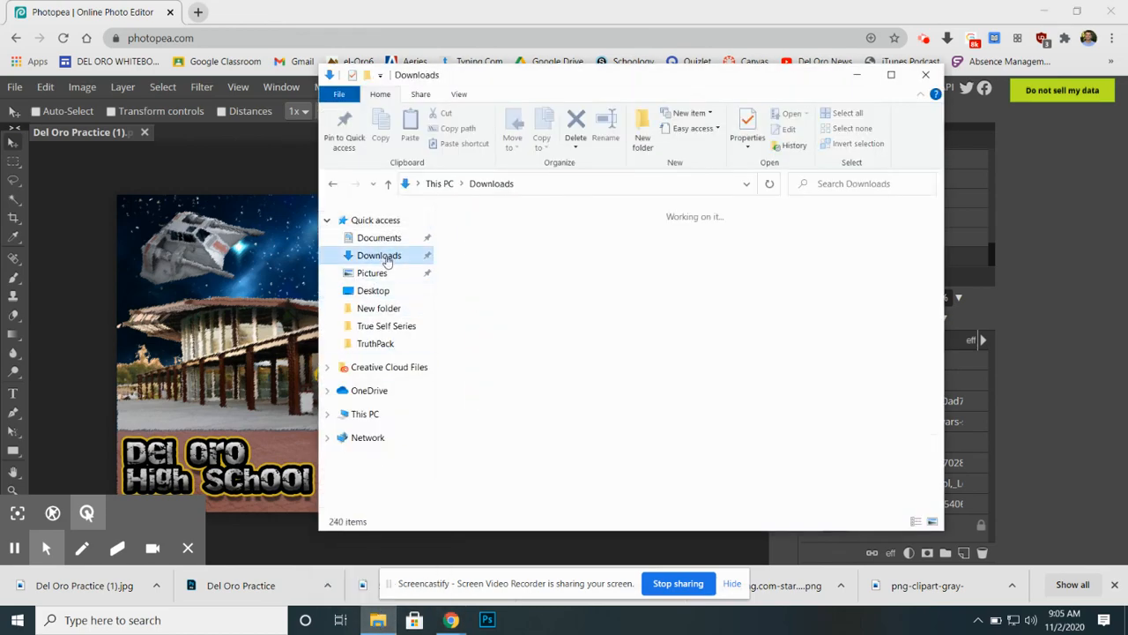
pyautogui.doubleClick(492, 231)
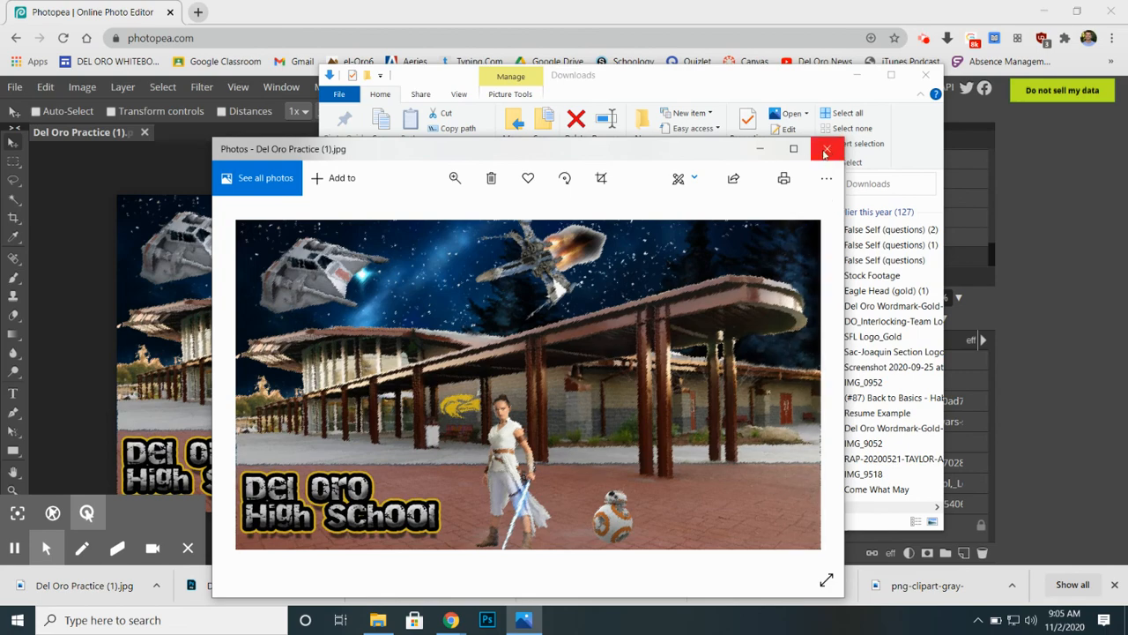
pyautogui.click(826, 151)
pyautogui.click(925, 75)
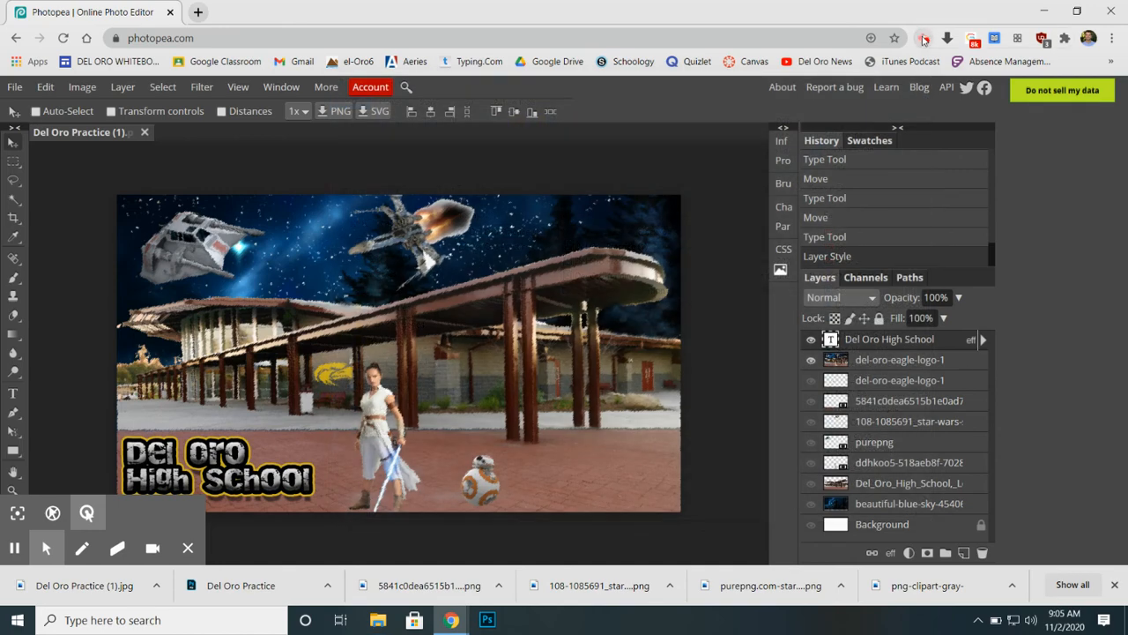